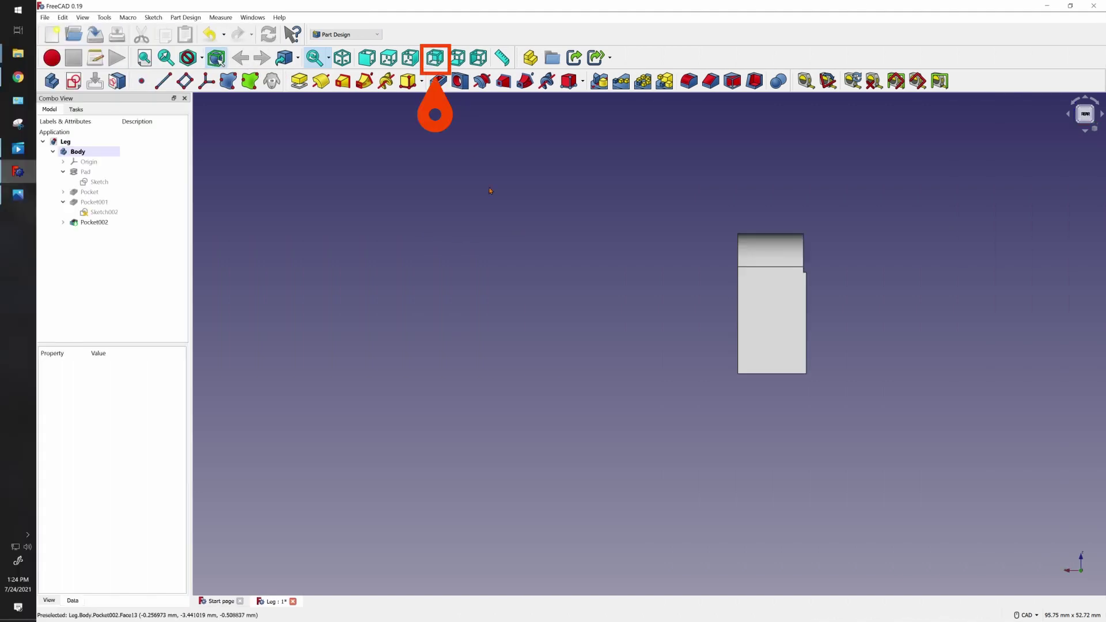
- Pan the leg into view and create a sketch on Pocket002's flat face
middle_click_drag(848, 332, 654, 330)
left_click(547, 369)
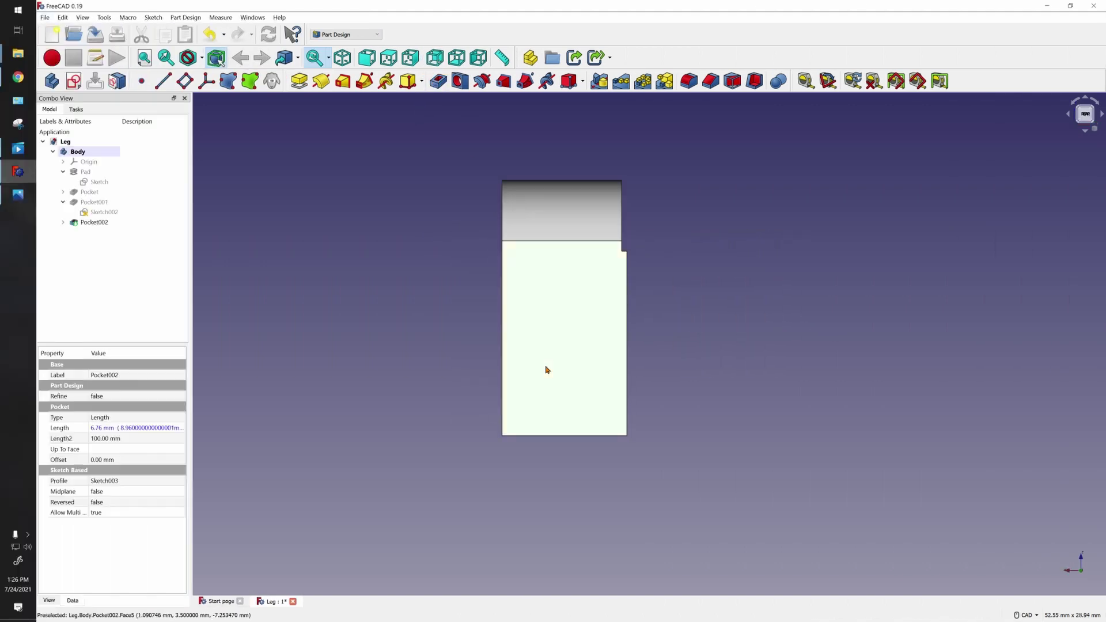
left_click(73, 81)
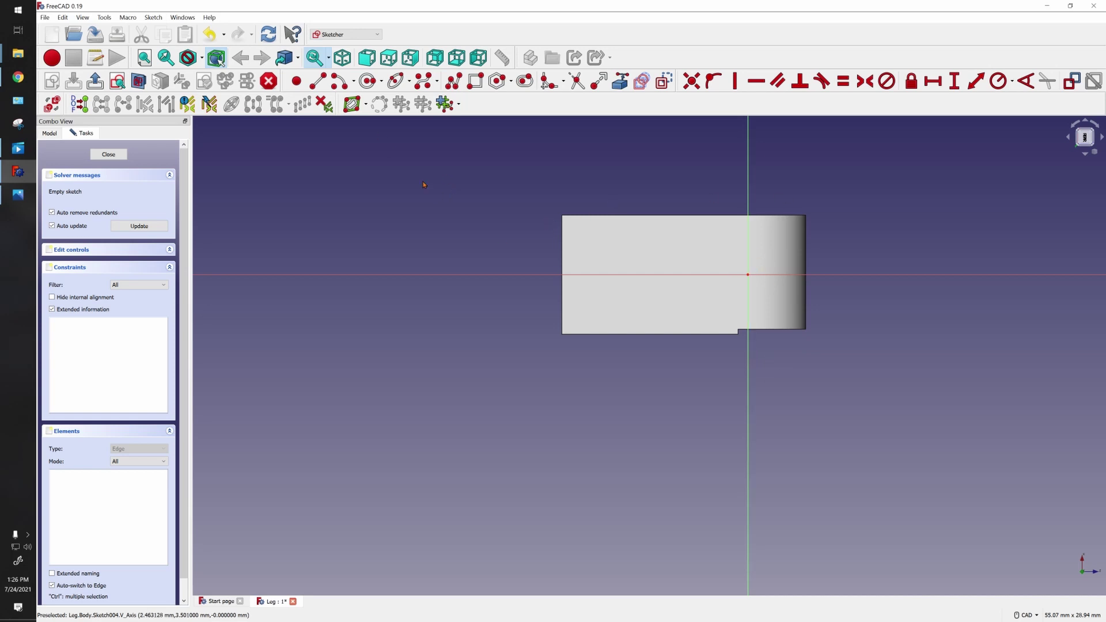
- Draw a circle centred on the sketch origin
key("g")
key("c")
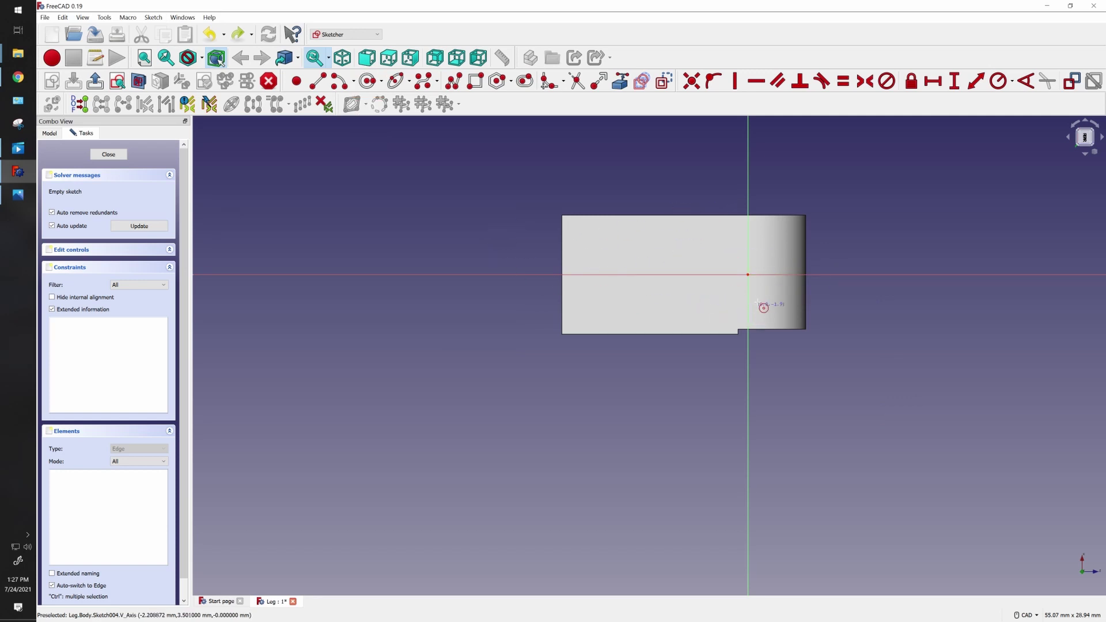
left_click(747, 274)
left_click(783, 250)
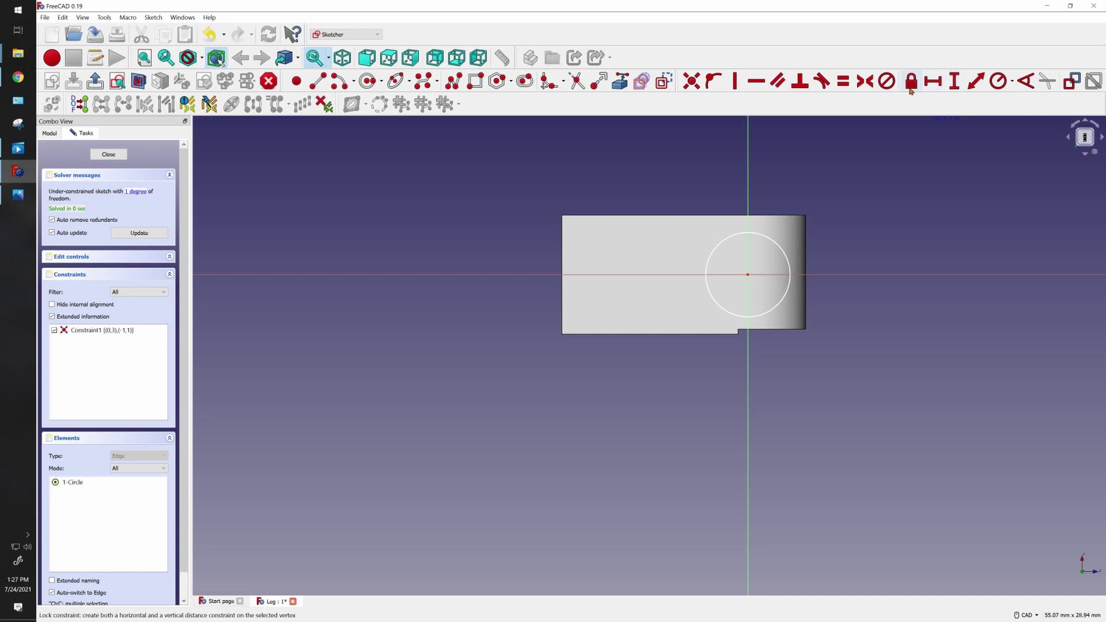
- Constrain the circle's diameter to 4.8 mm and close the sketch
left_click(1011, 81)
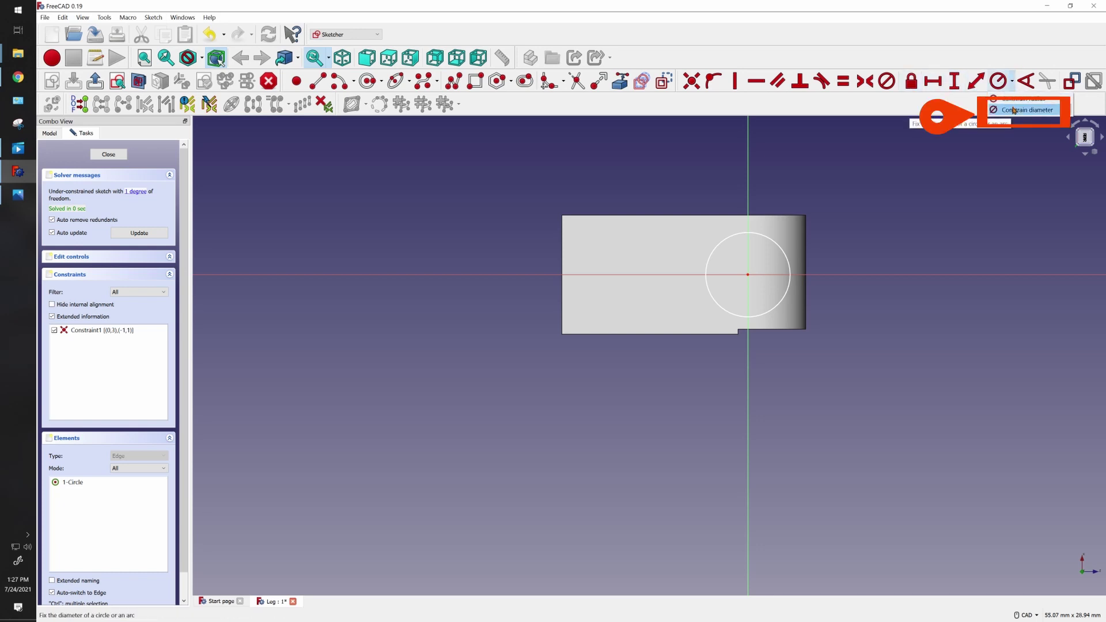
left_click(1013, 110)
left_click(788, 260)
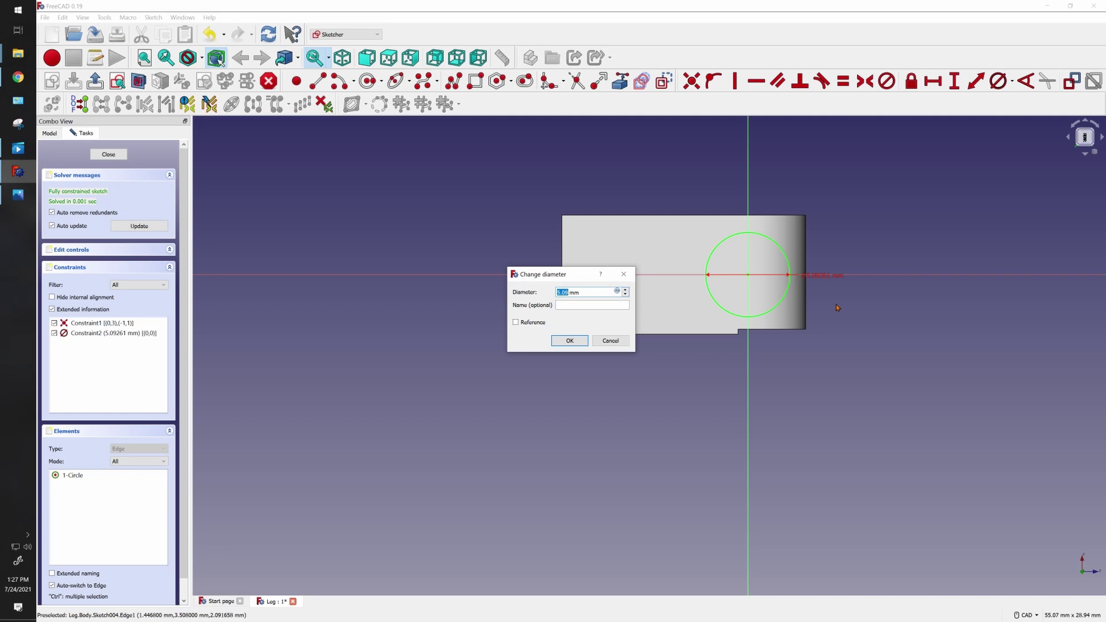
type("4")
key("Return")
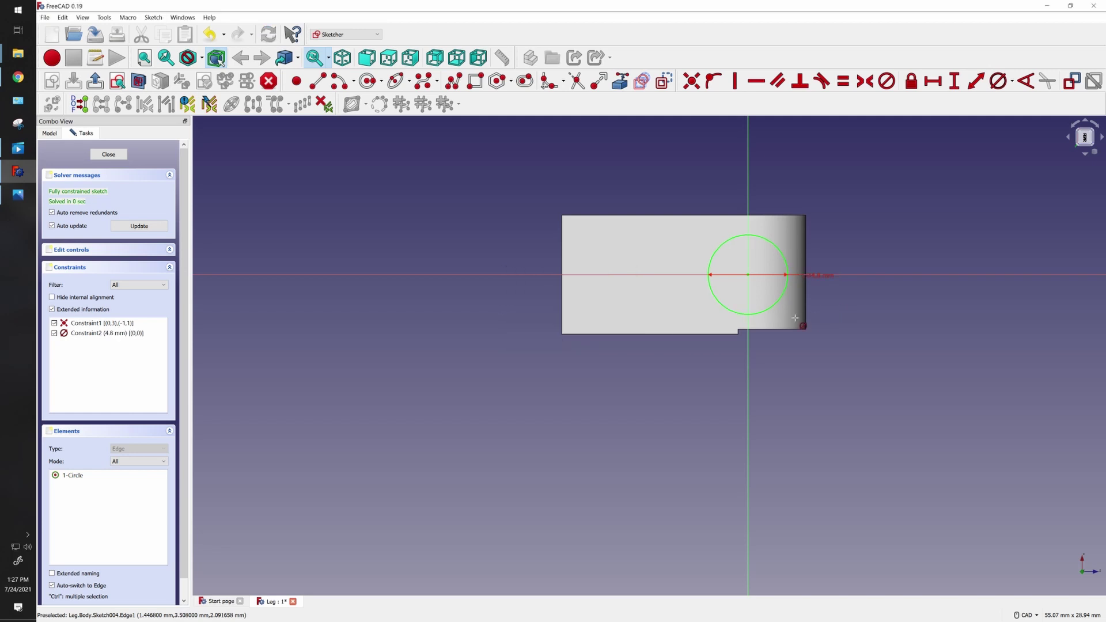
left_click(108, 155)
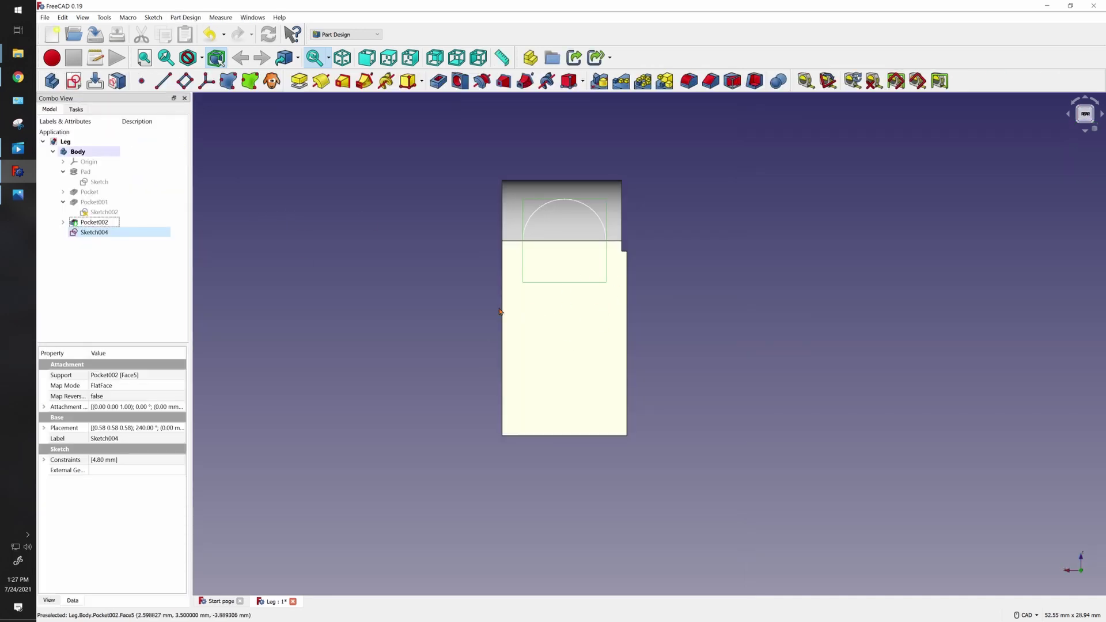
- Pocket Sketch004's circle into the leg with length 3, giving Pocket003
left_click(438, 81)
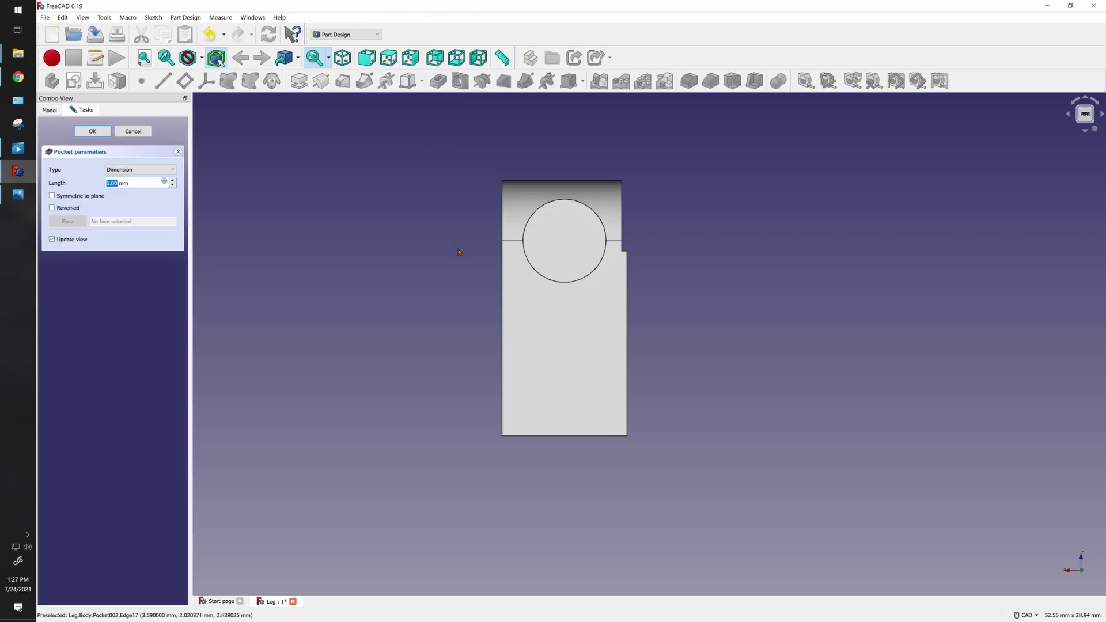
type("3")
key("Return")
mouse_move(438, 322)
middle_mouse_down()
mouse_move(451, 381)
mouse_move(367, 416)
mouse_move(437, 311)
middle_mouse_up()
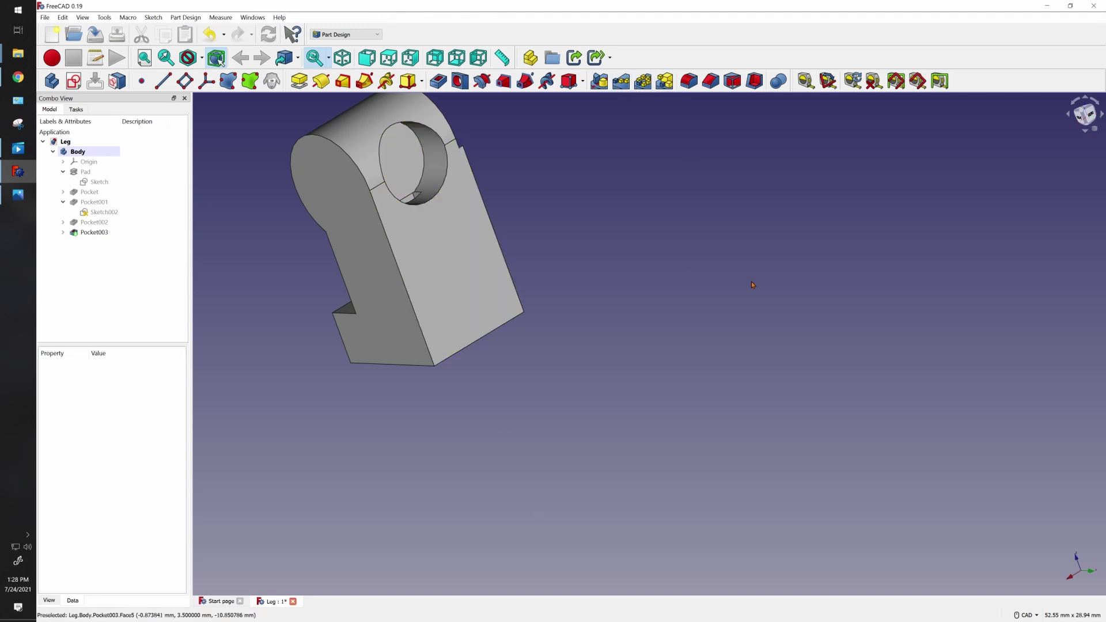
- Linear-pattern Pocket003 with 8 mm length along the reversed Base Z axis
left_click(95, 232)
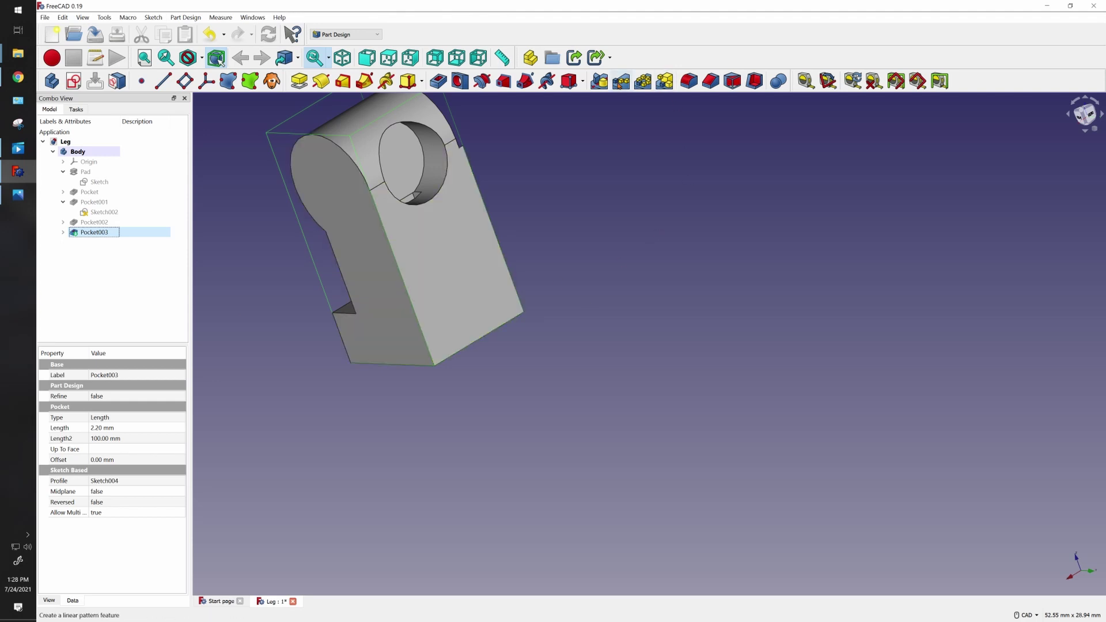
left_click(620, 81)
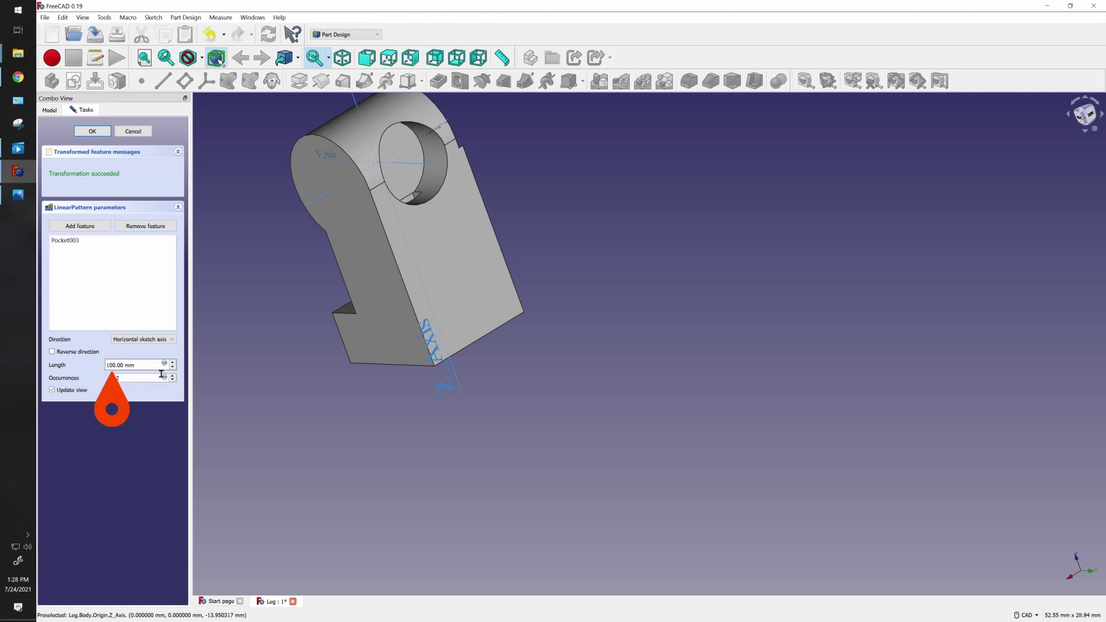
key("shift+Tab")
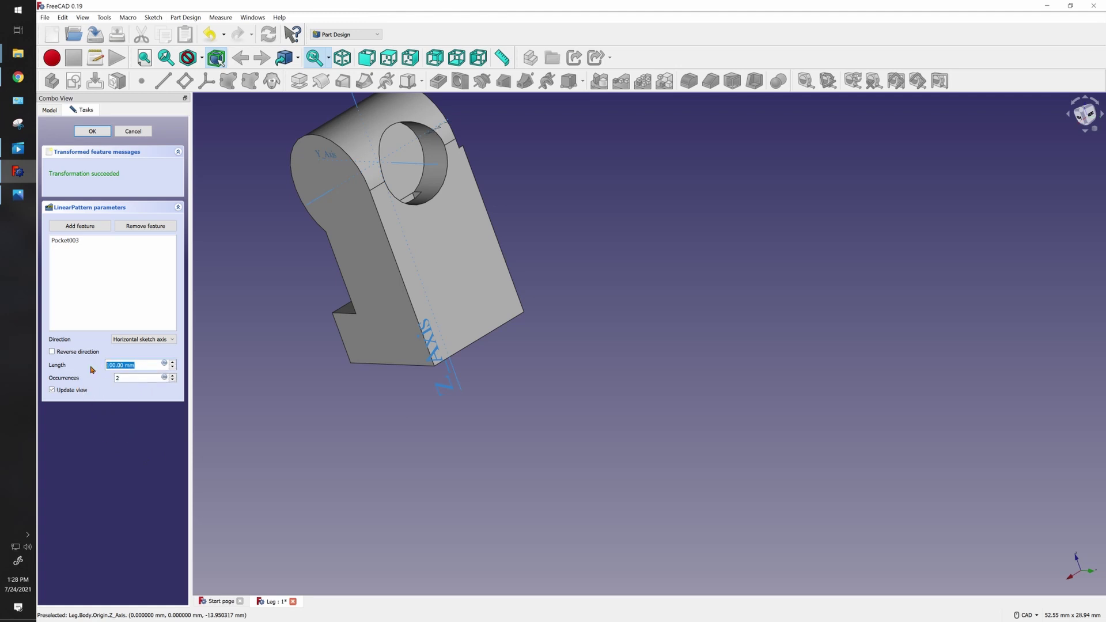
type("8")
key("alt+Tab")
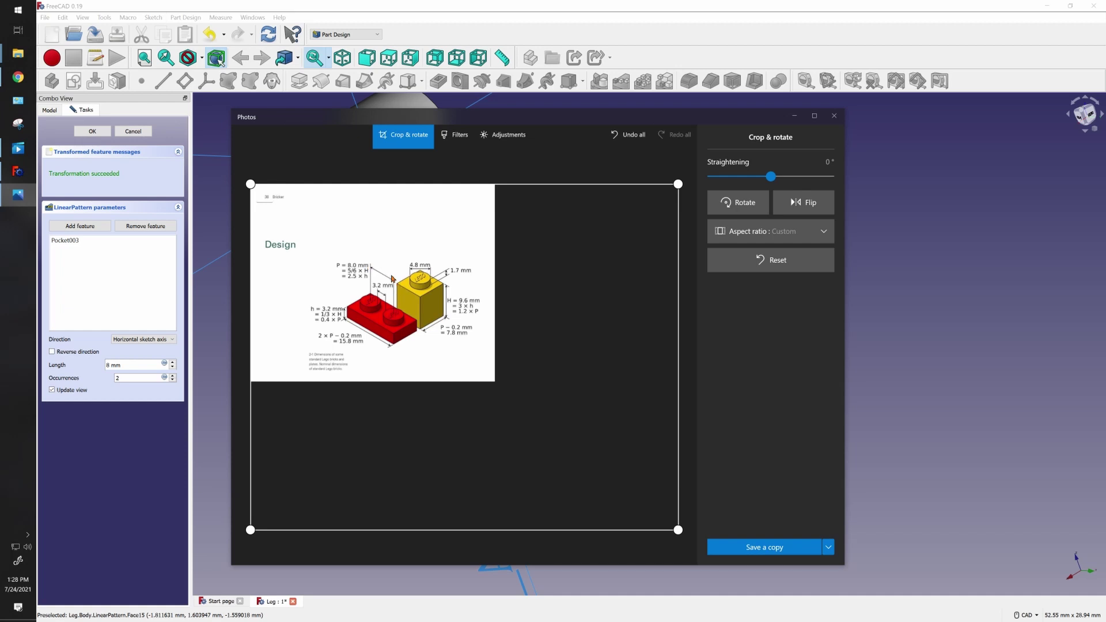
key("alt+Tab")
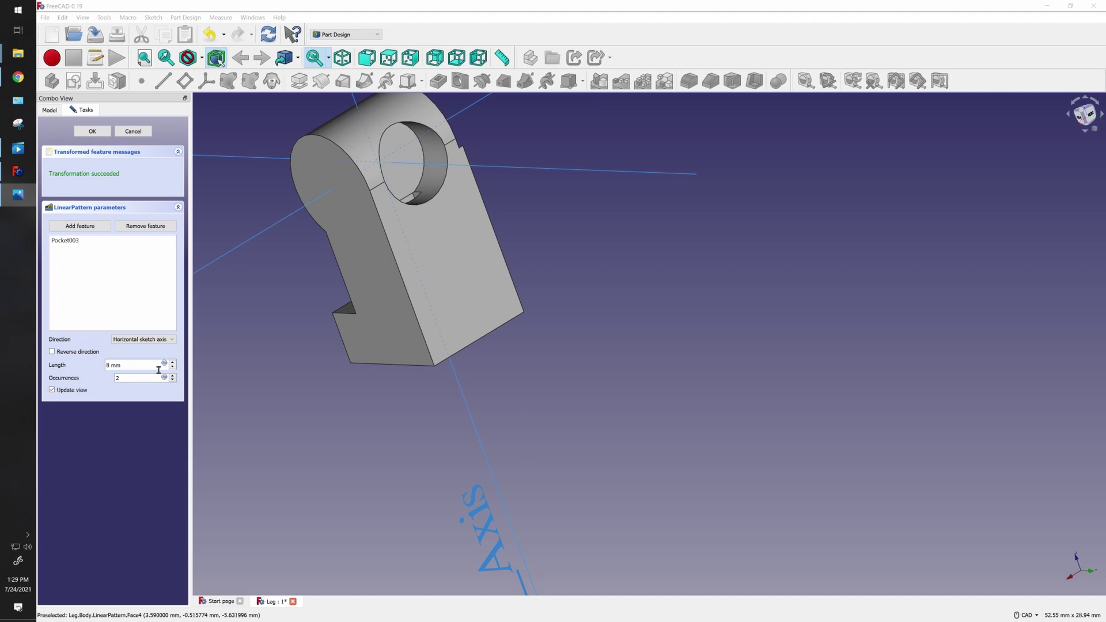
left_click(161, 341)
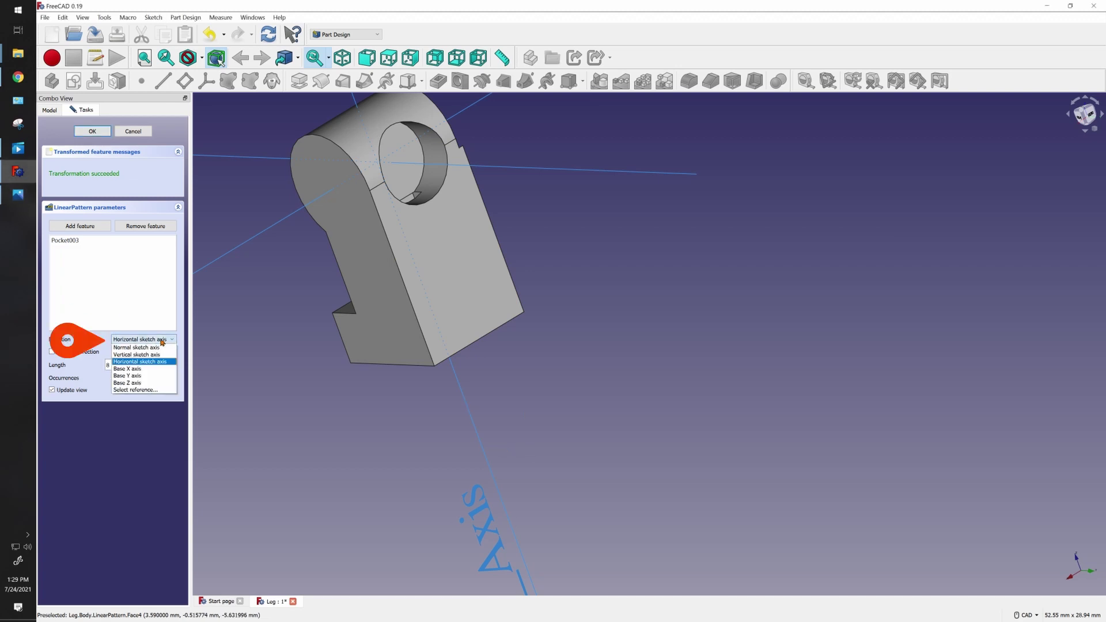
left_click(154, 383)
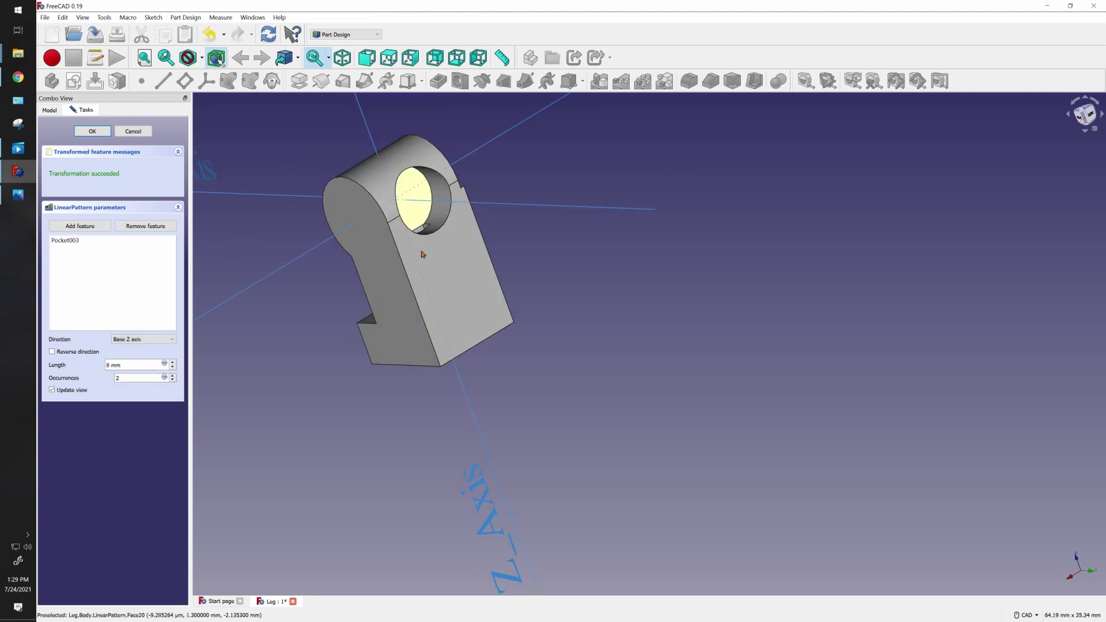
left_click(52, 352)
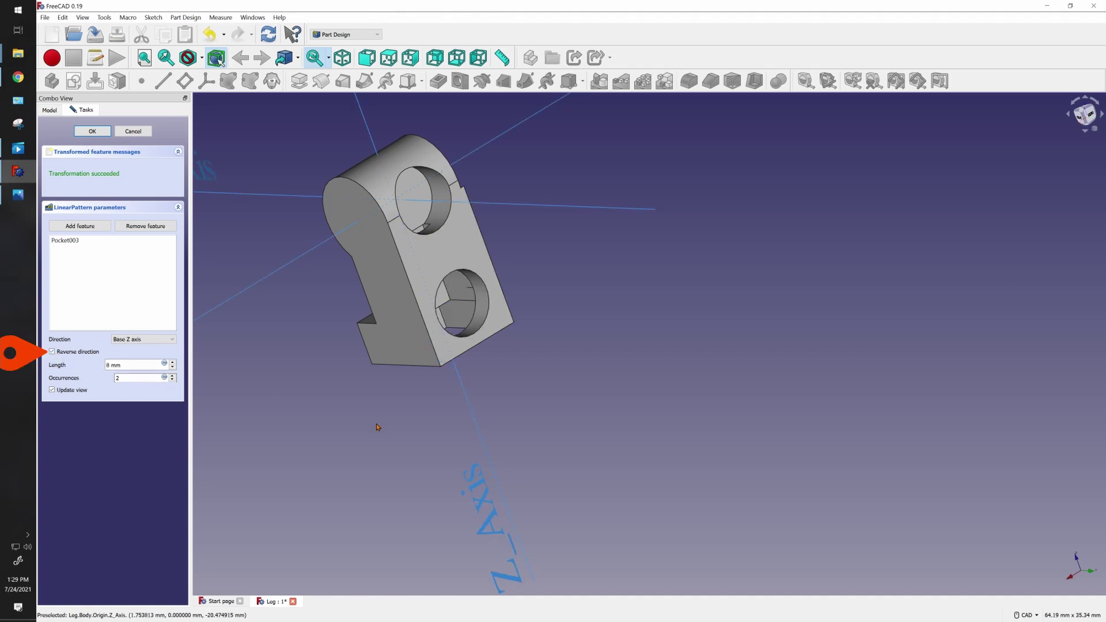
- Fit the view, accept the linear pattern and inspect both holes
key("v")
key("f")
left_click(92, 131)
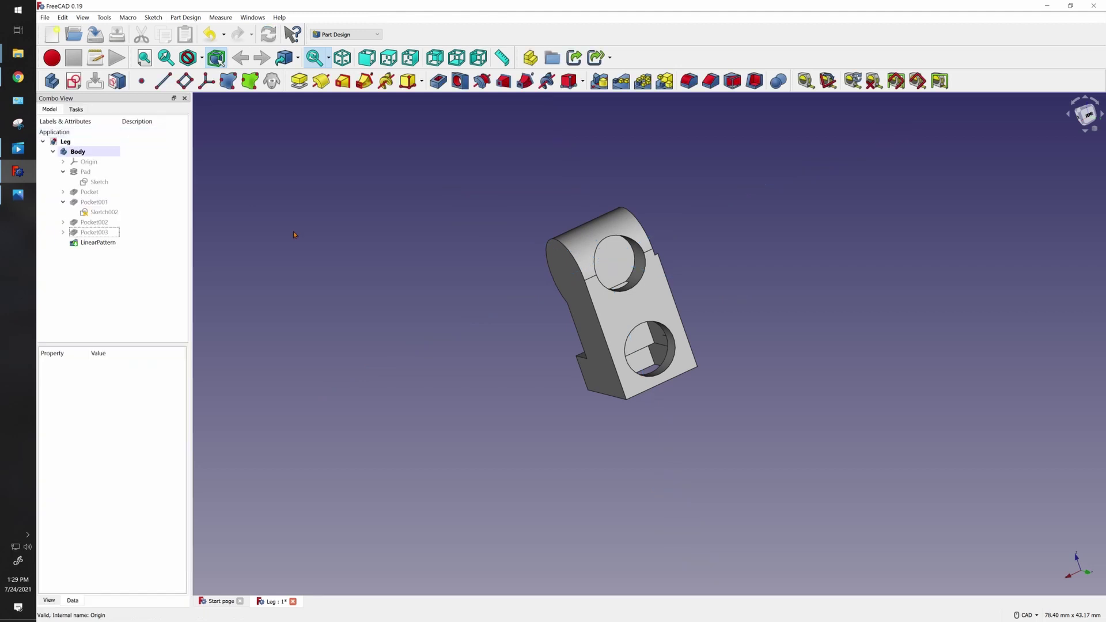
middle_click_drag(474, 296, 755, 342)
- From the rear view, create a new sketch on the upper hole's floor face
key("4")
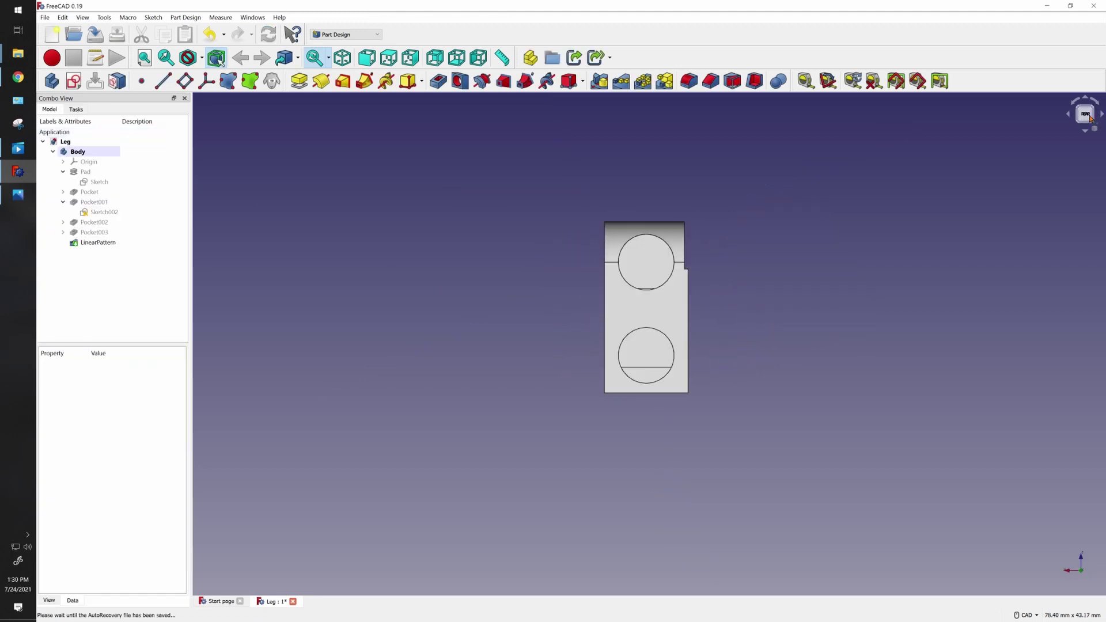
scroll(622, 230, "up", 3)
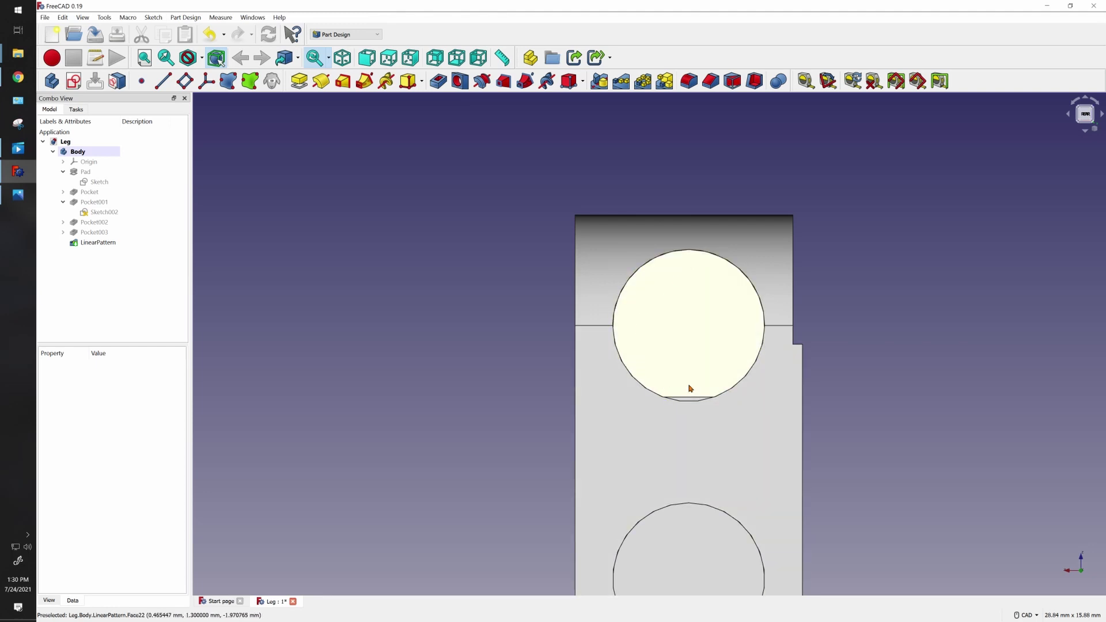
left_click(710, 346)
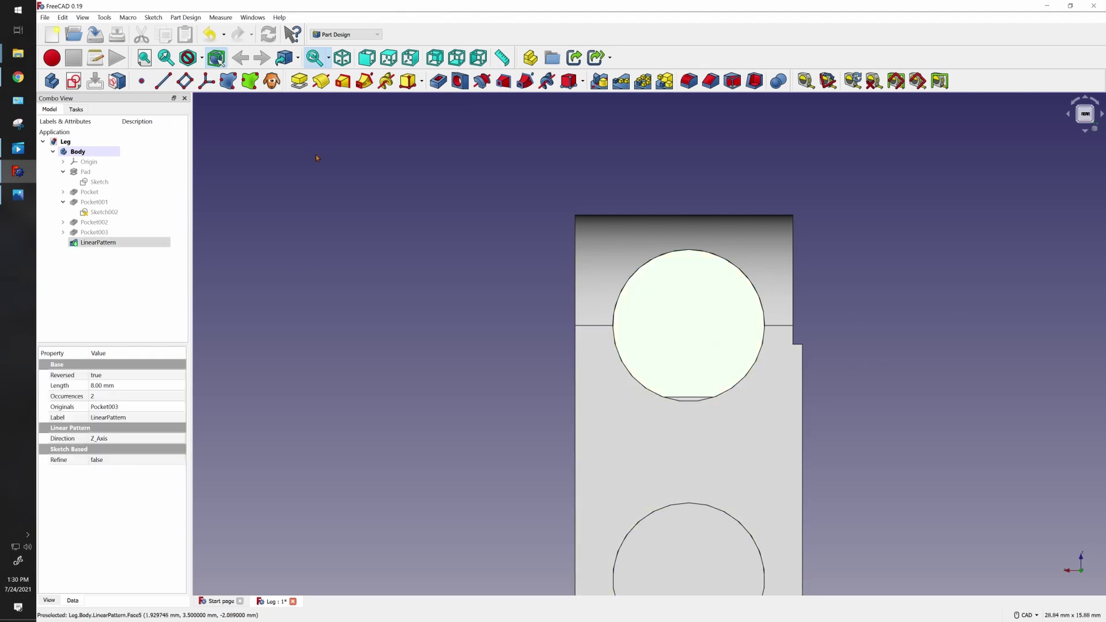
left_click(76, 84)
middle_click_drag(533, 416, 472, 314)
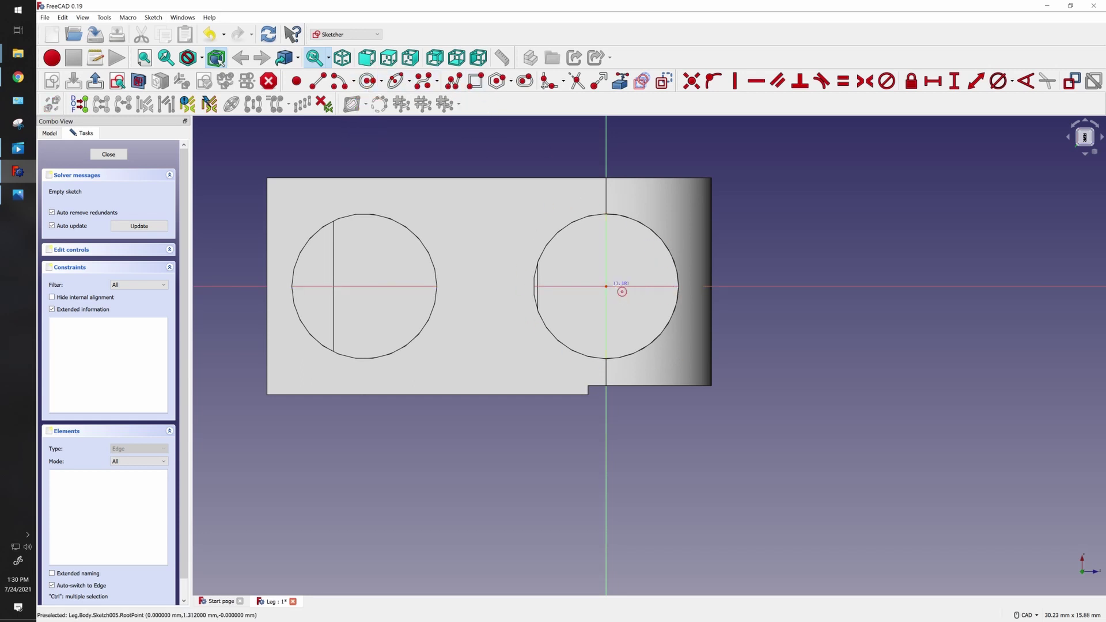
- Draw a circle on the origin, turn off section view, and constrain it to 4.8 mm diameter
left_click(606, 286)
left_click(676, 219)
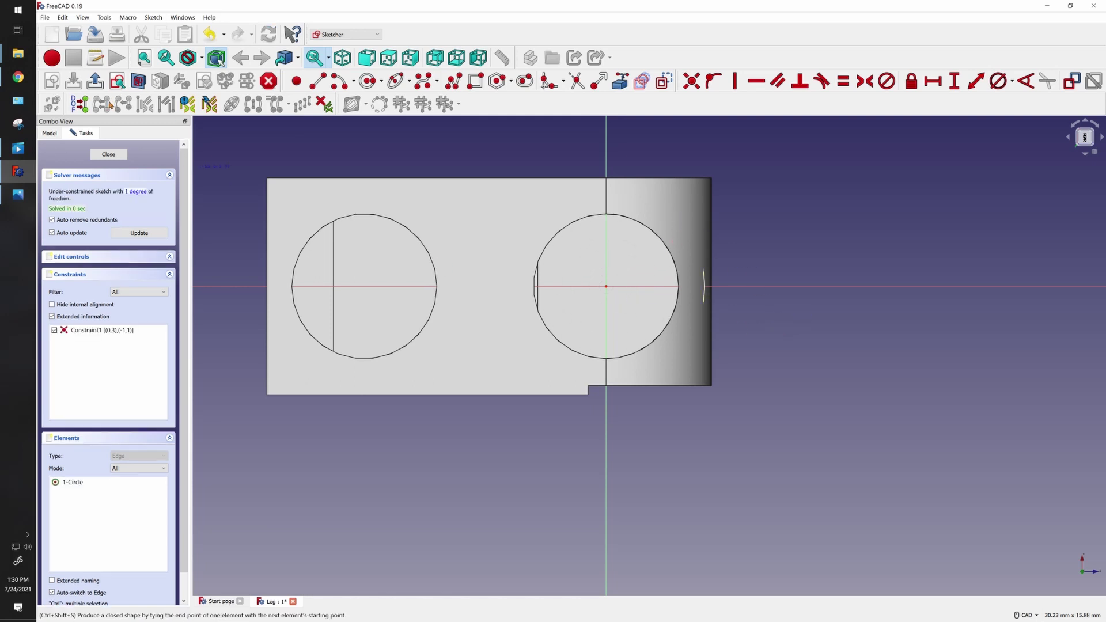
left_click(142, 86)
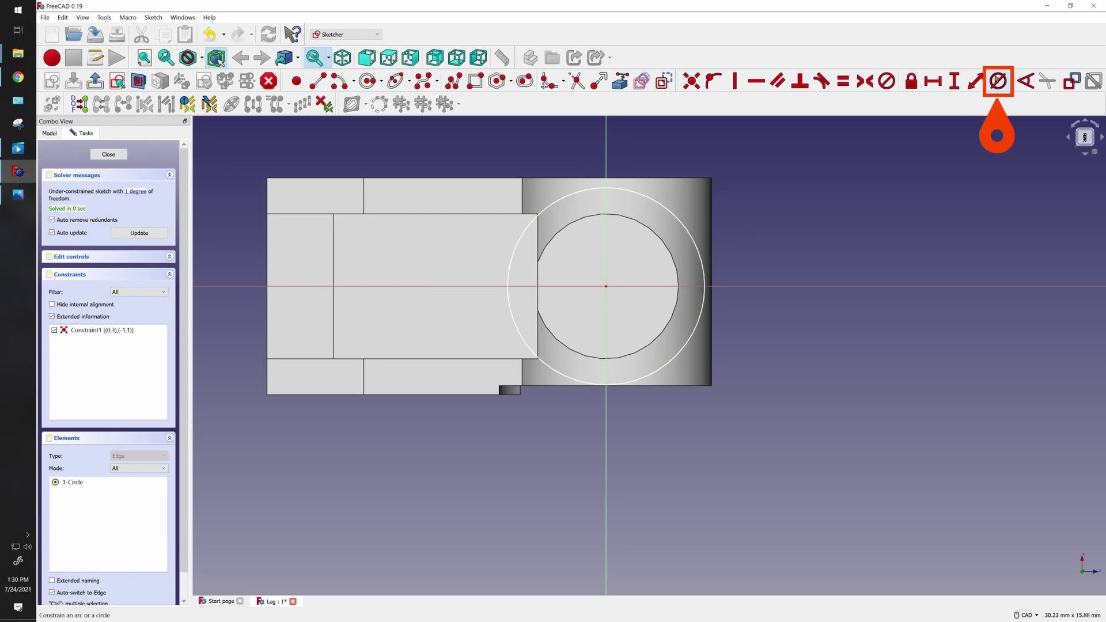
left_click(998, 81)
left_click(684, 221)
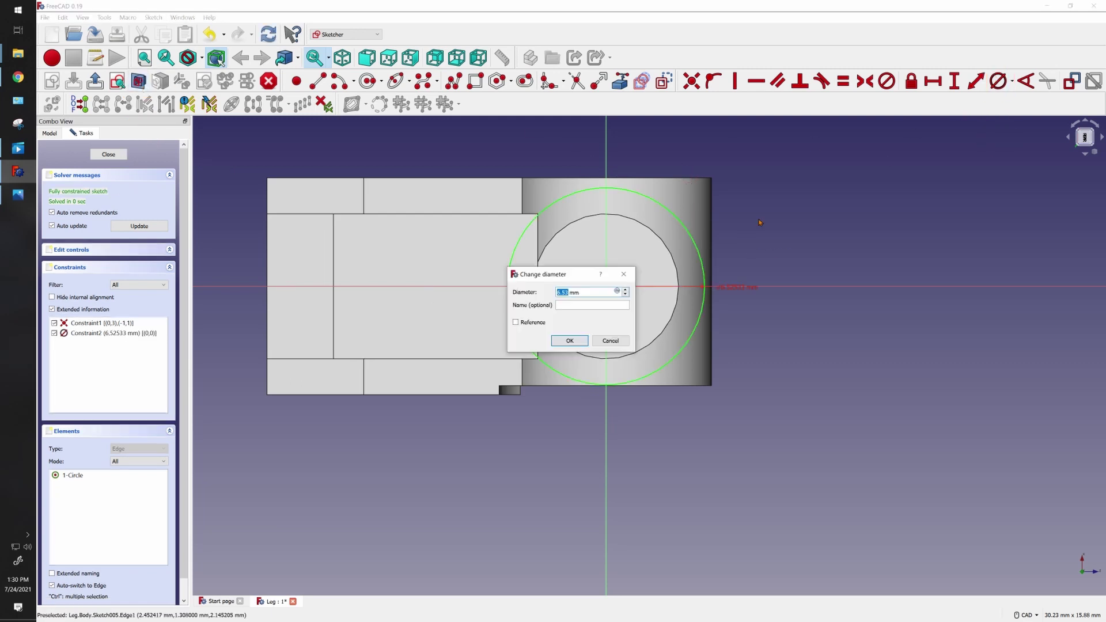
type("4.8")
key("Return")
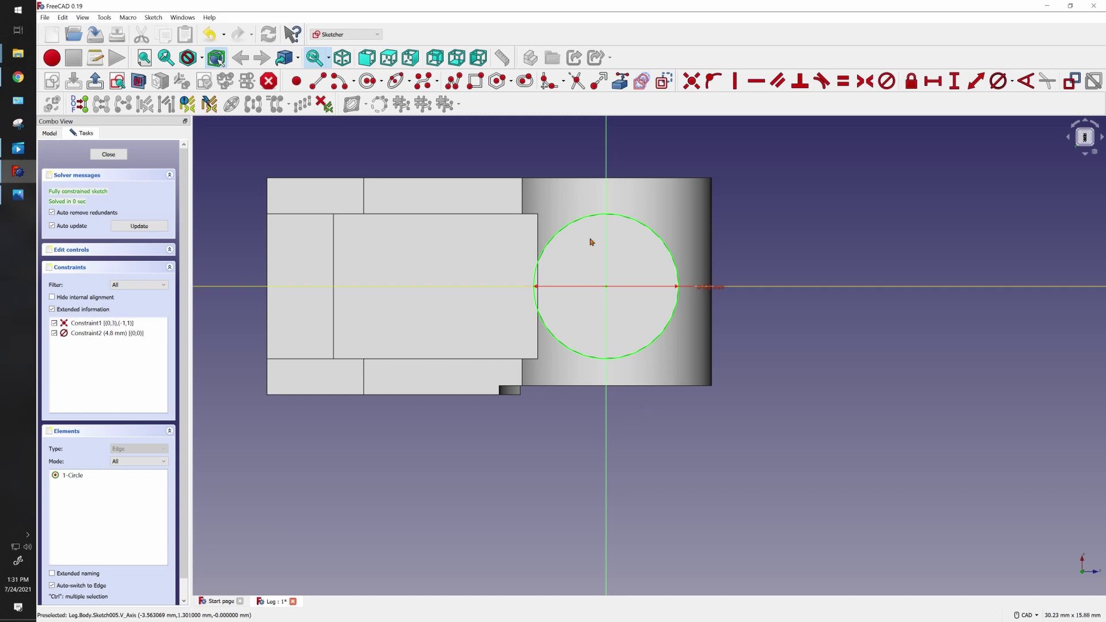
- Link the body's bottom edge into Sketch005 as external geometry
left_click(619, 81)
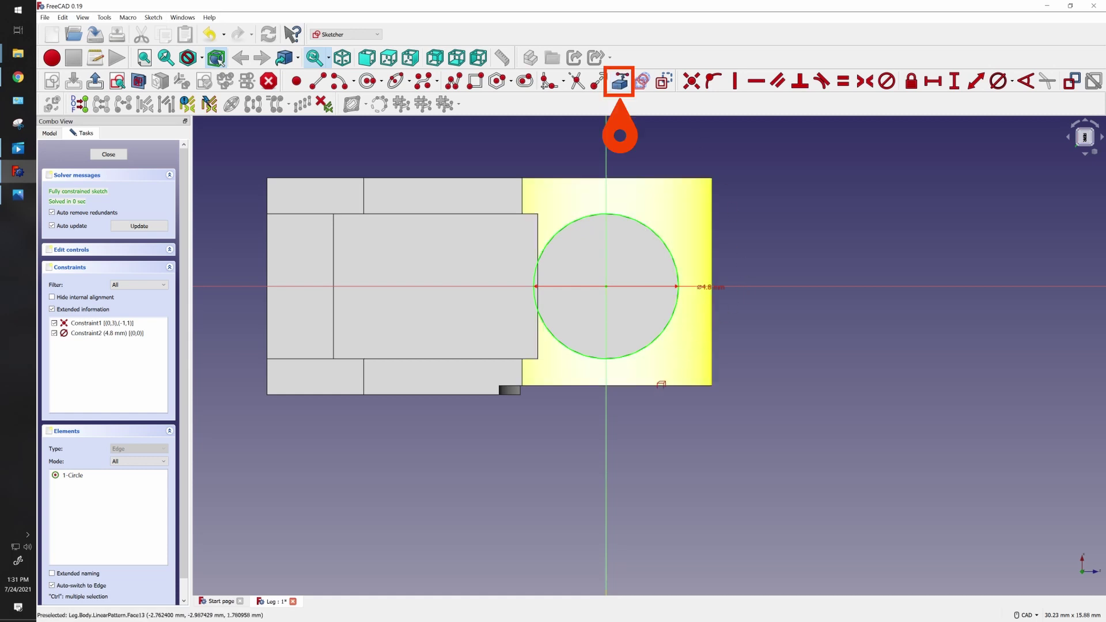
left_click(656, 388)
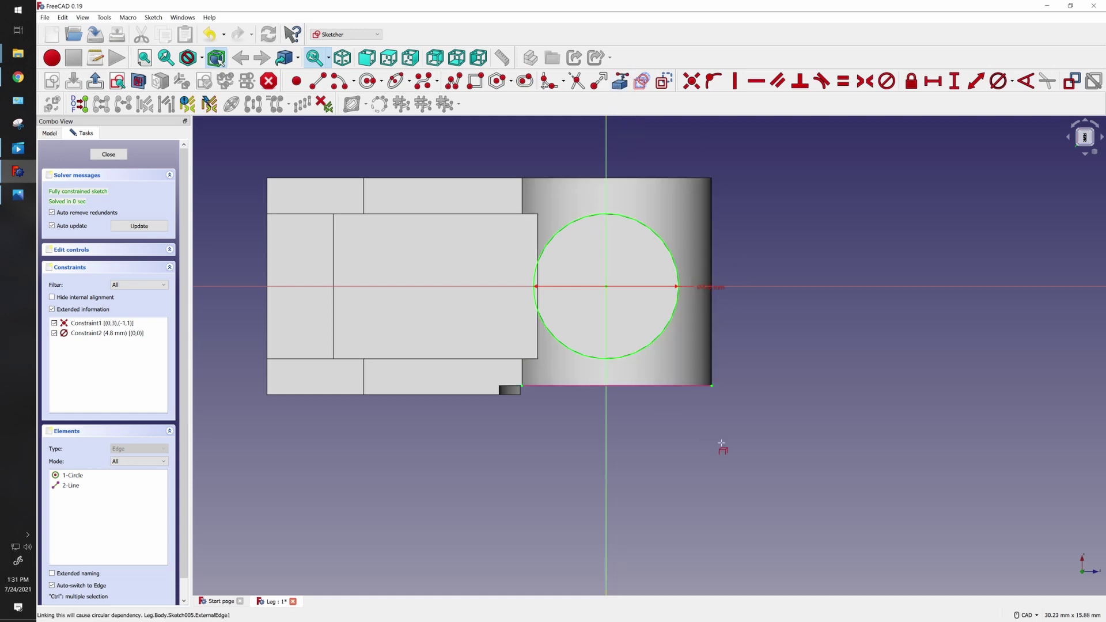
right_click(721, 447)
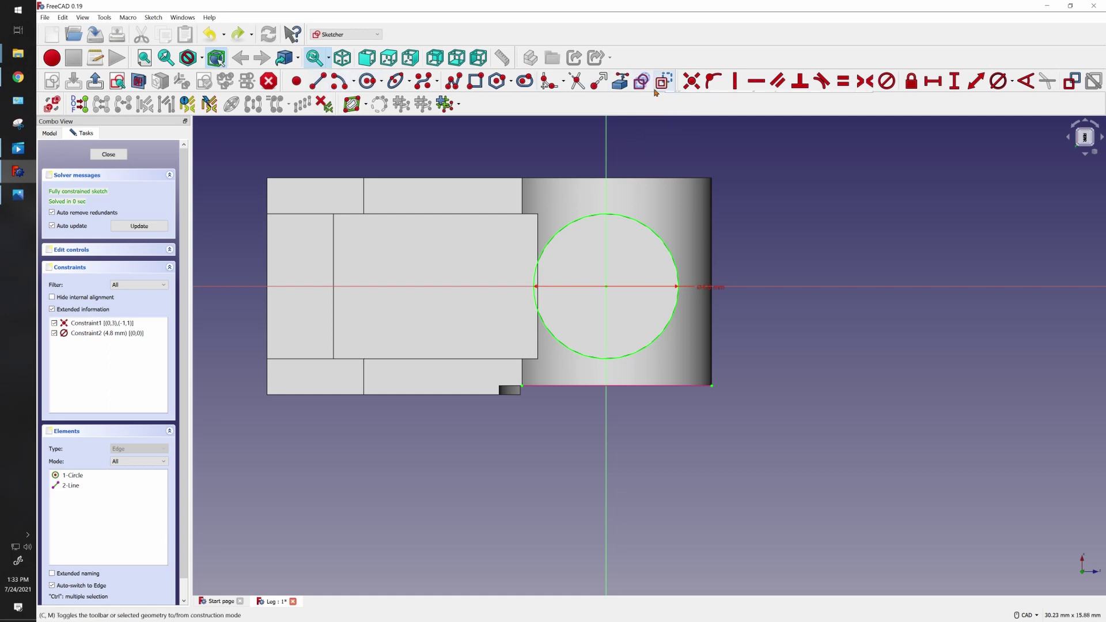
- Draw a horizontal line through the circle, constrained 2.5 mm above the bottom edge
left_click(318, 89)
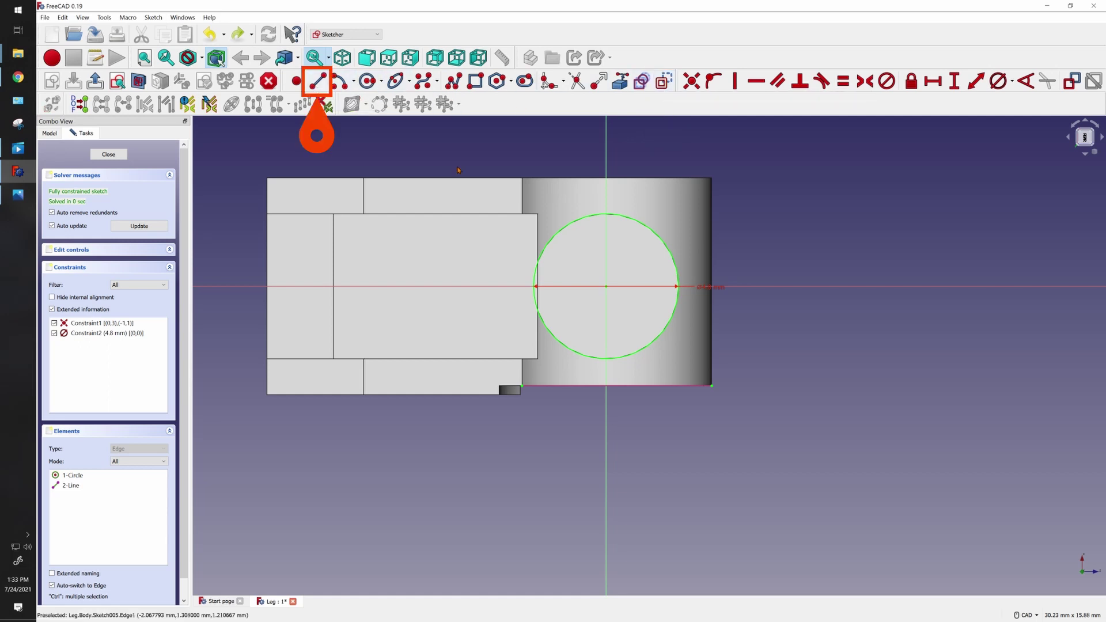
left_click(772, 321)
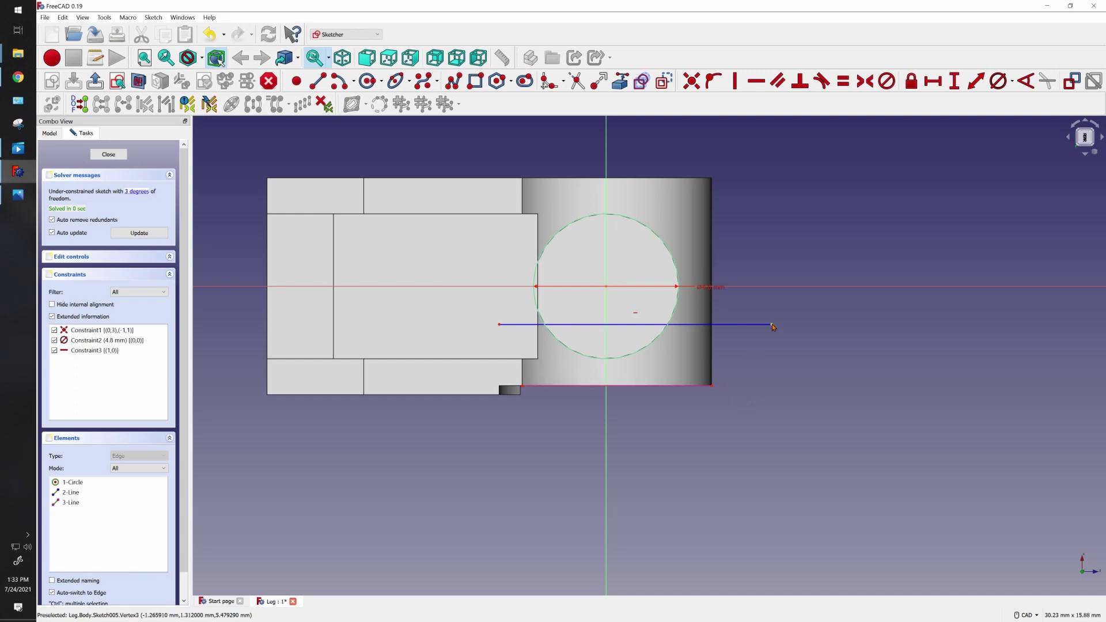
left_click(953, 82)
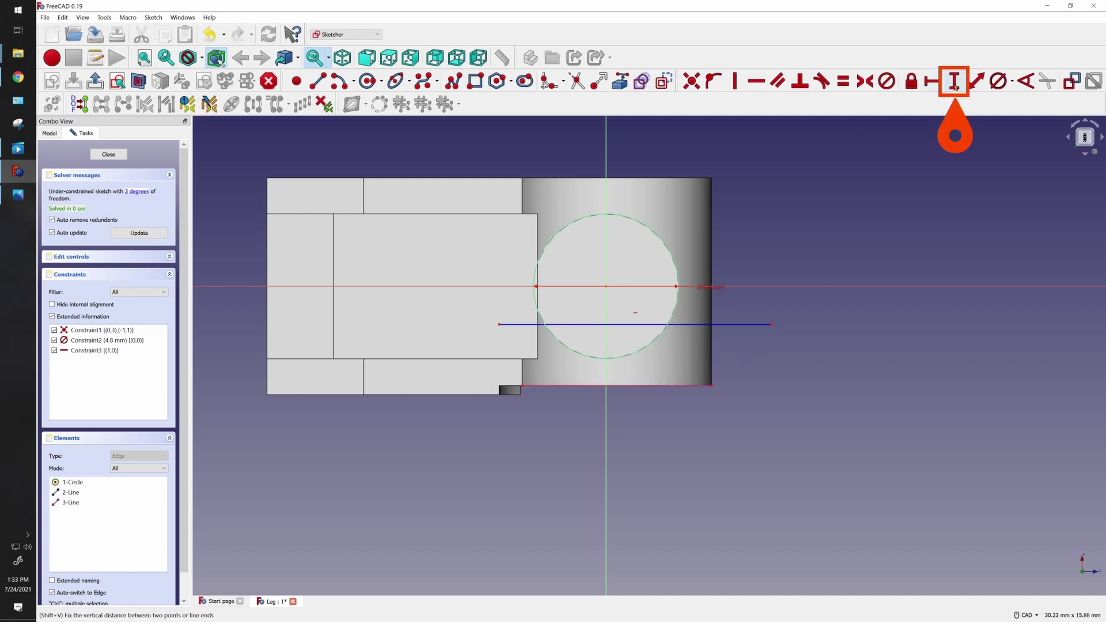
left_click(771, 324)
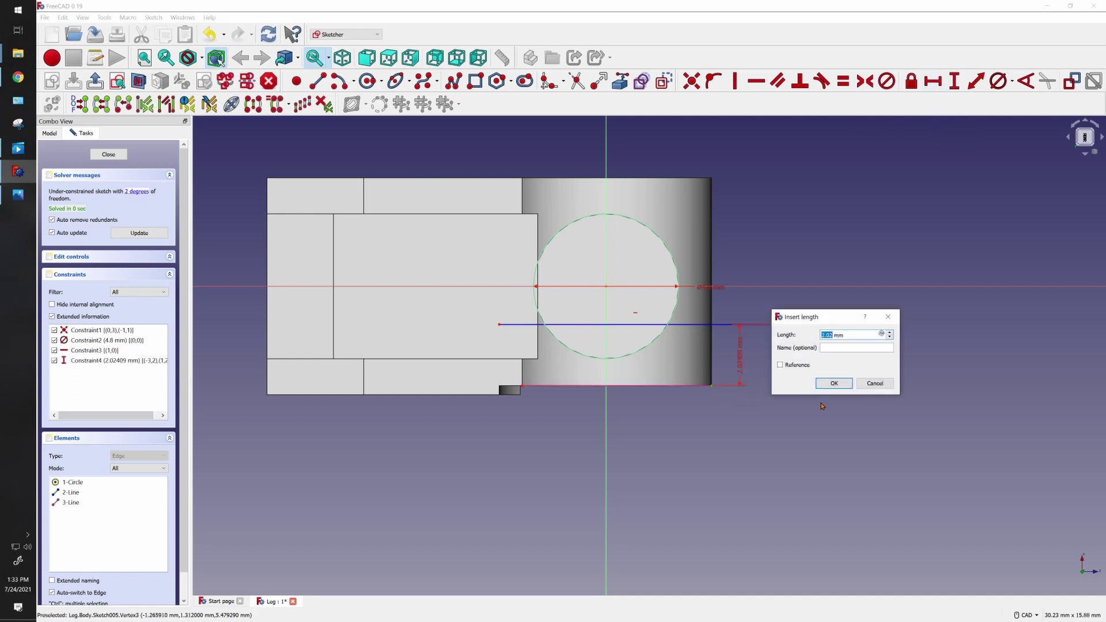
type("2.5")
key("Return")
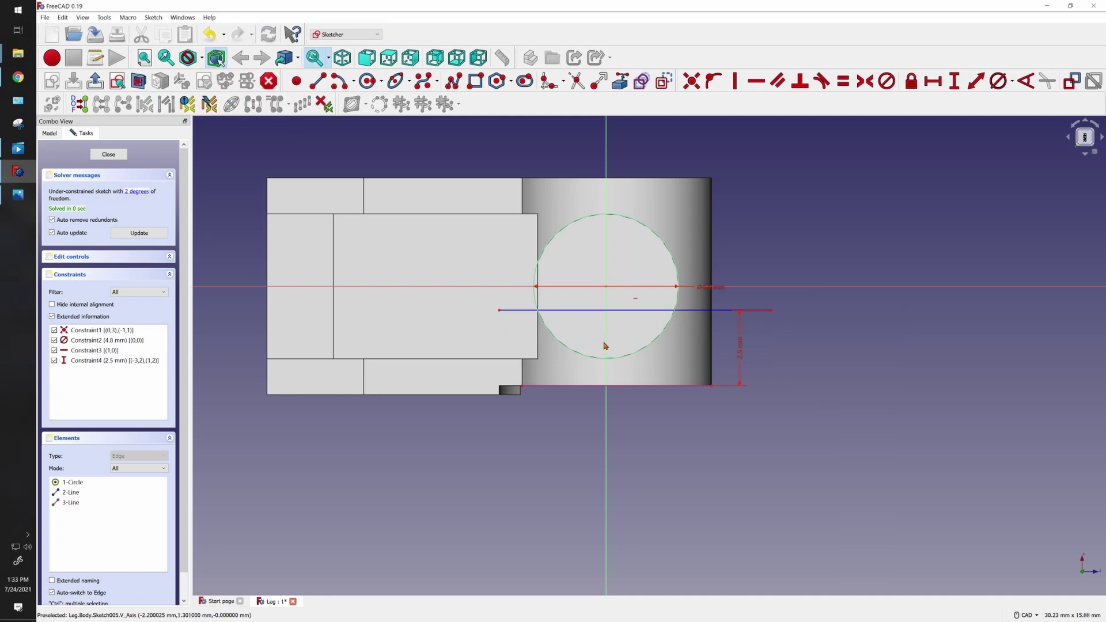
scroll(619, 321, "up", 1)
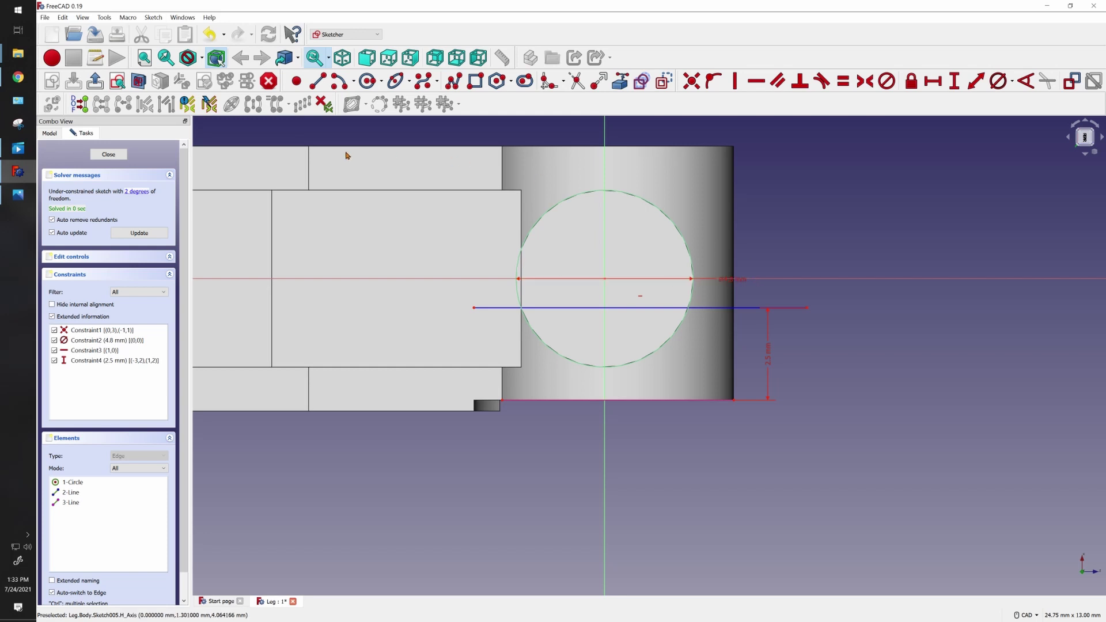
- Reference the vertical edge left of the circle and split the horizontal line at the circle
left_click(620, 81)
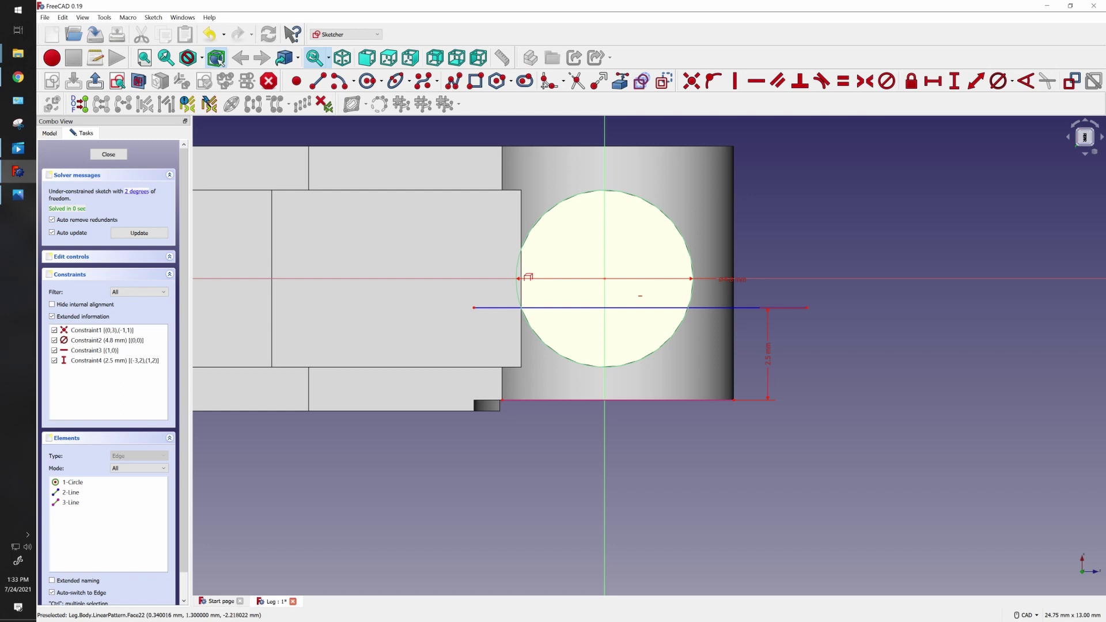
left_click(522, 268)
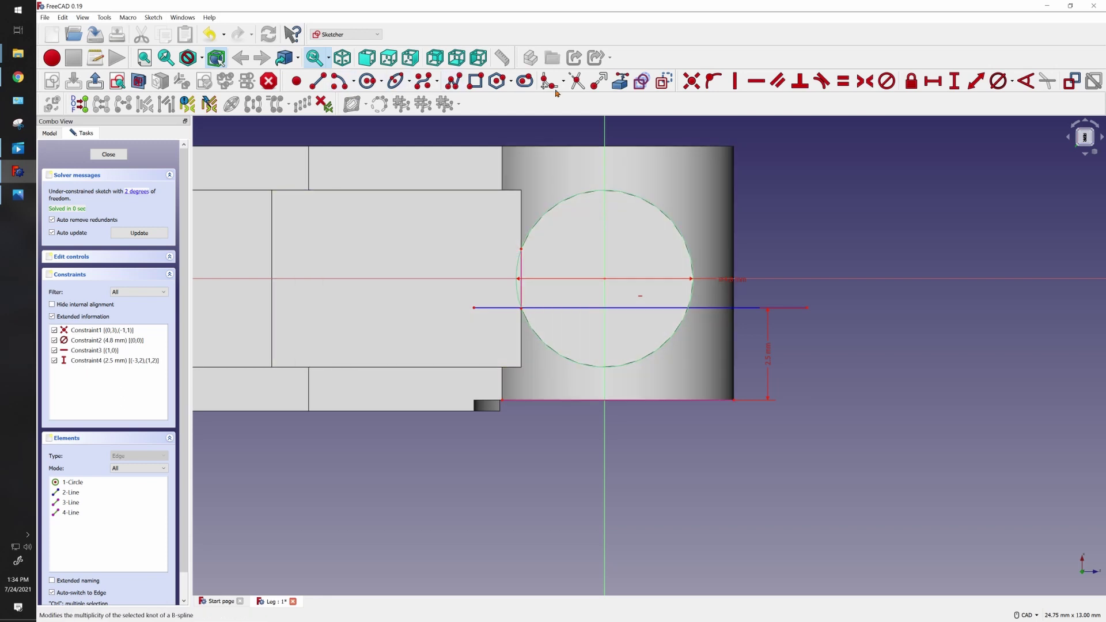
scroll(331, 395, "up", 5)
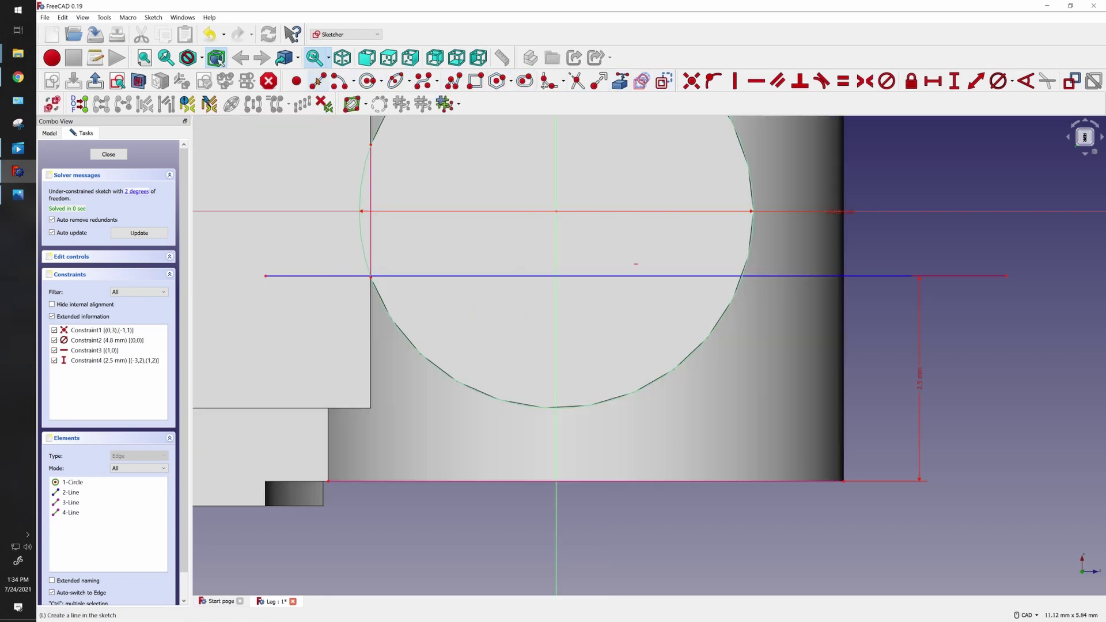
left_click(318, 80)
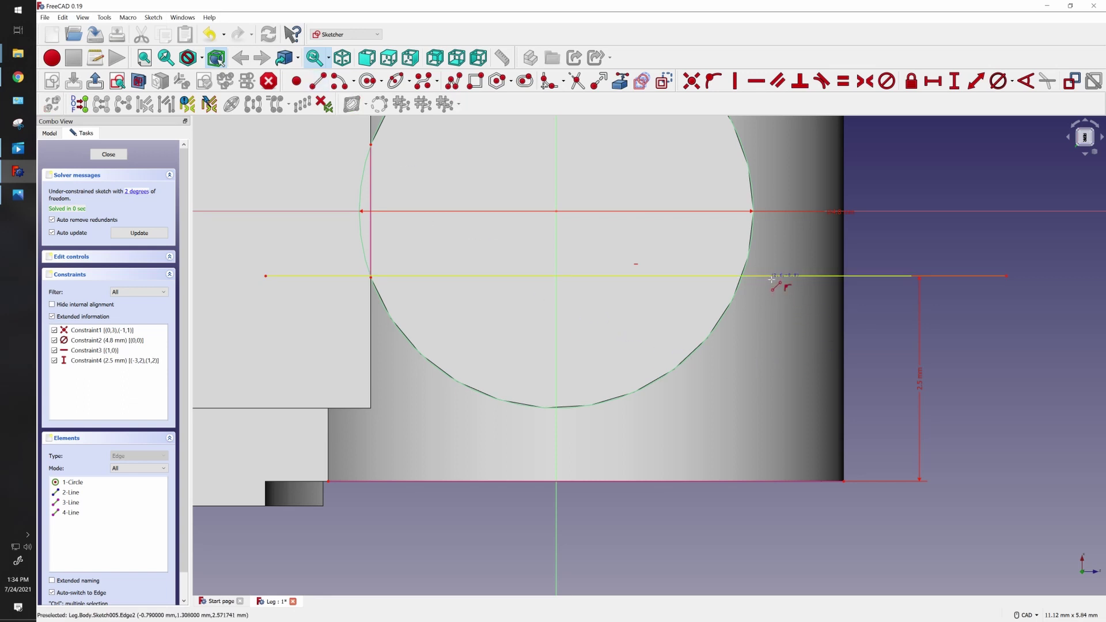
left_click(340, 278)
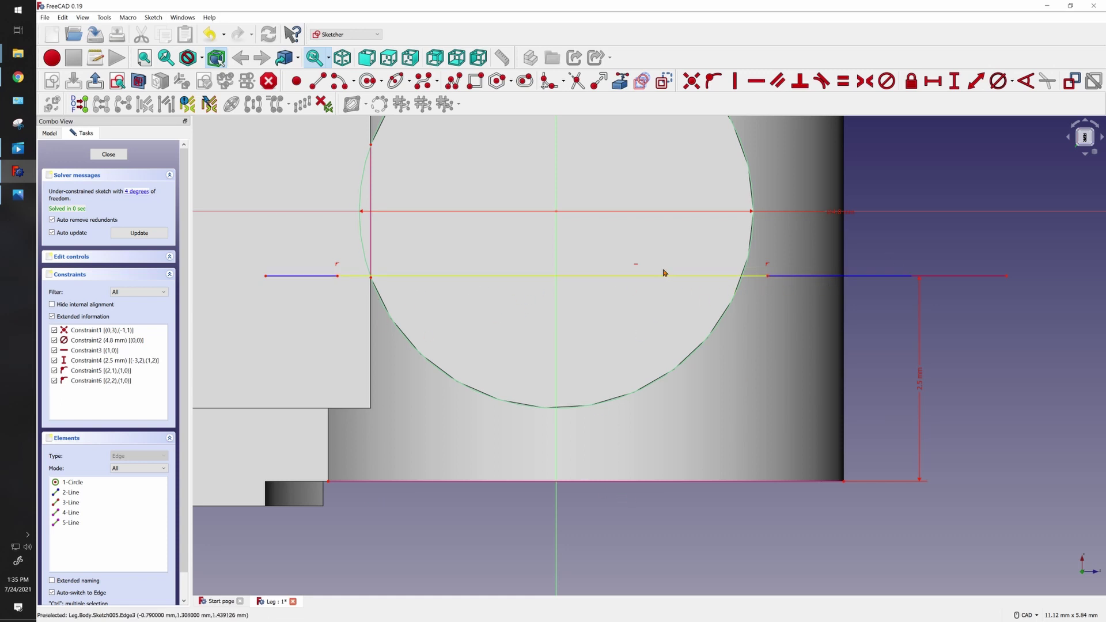
- Trim the horizontal line's overhangs past the circle's right and left sides
left_click(575, 85)
left_click(758, 279)
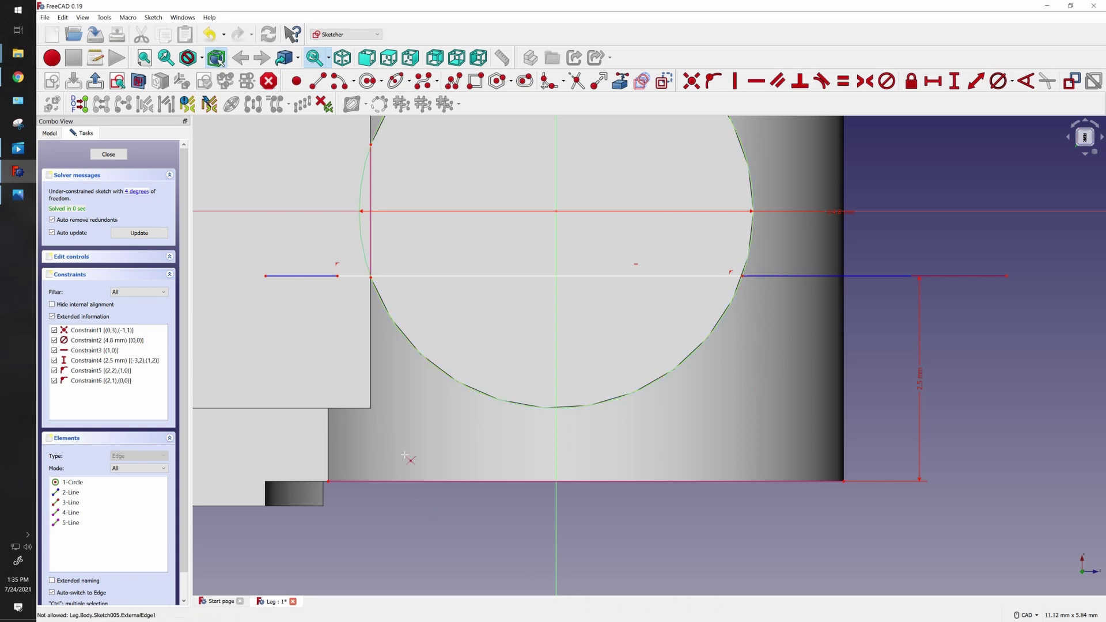
left_click(351, 280)
scroll(375, 275, "up", 4)
scroll(390, 284, "up", 5)
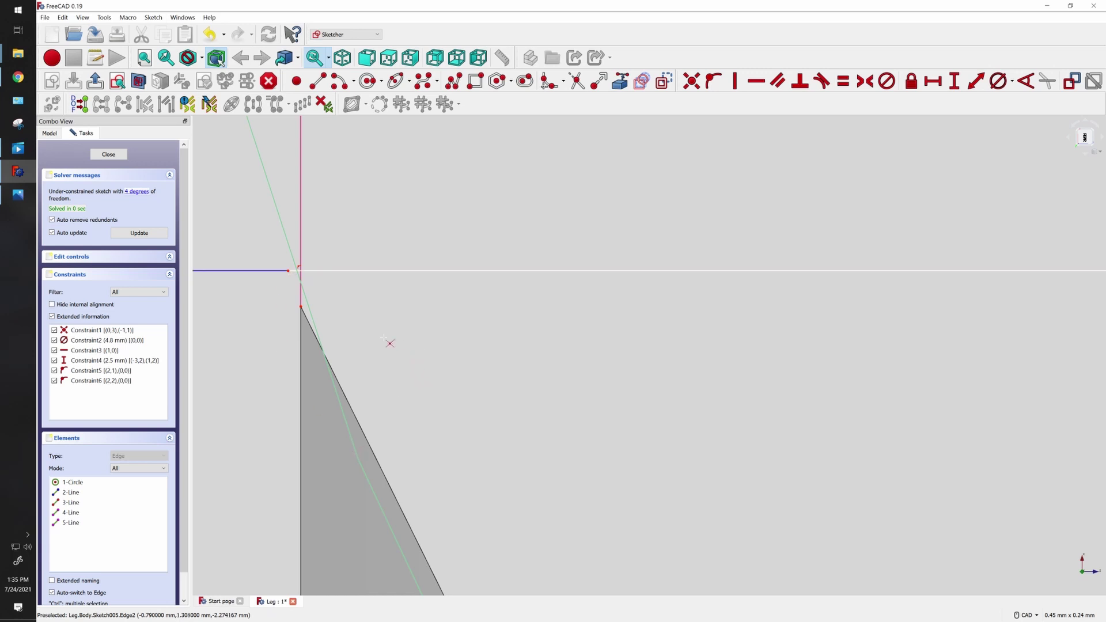
- Trim away the circle's lower part, leaving an upper arc
left_click(324, 329)
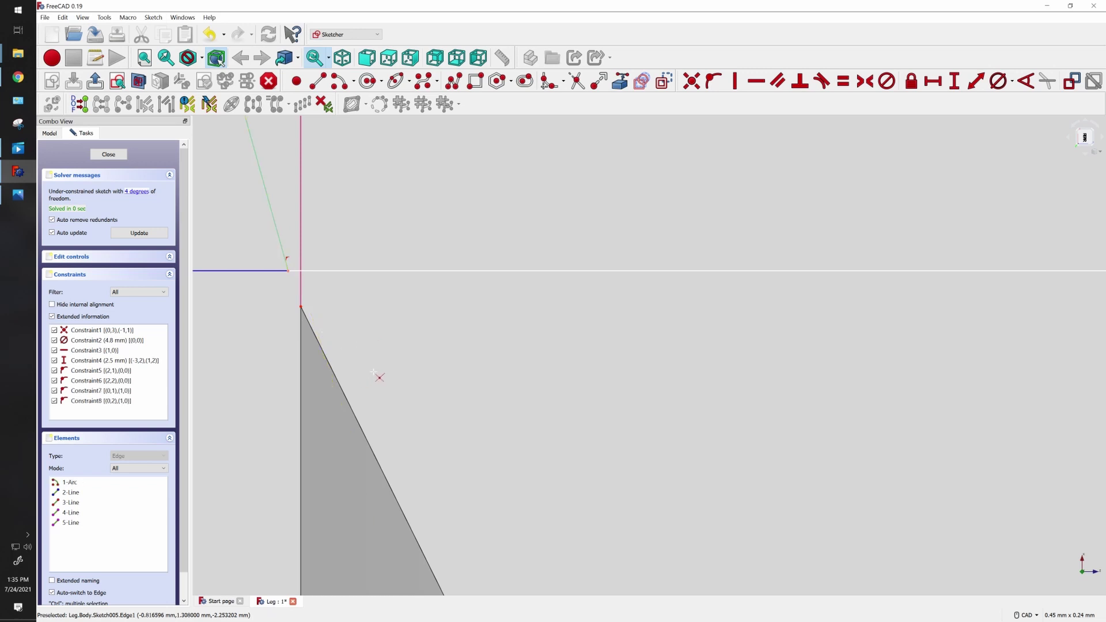
scroll(377, 371, "down", 10)
scroll(385, 367, "up", 10)
scroll(480, 508, "down", 4)
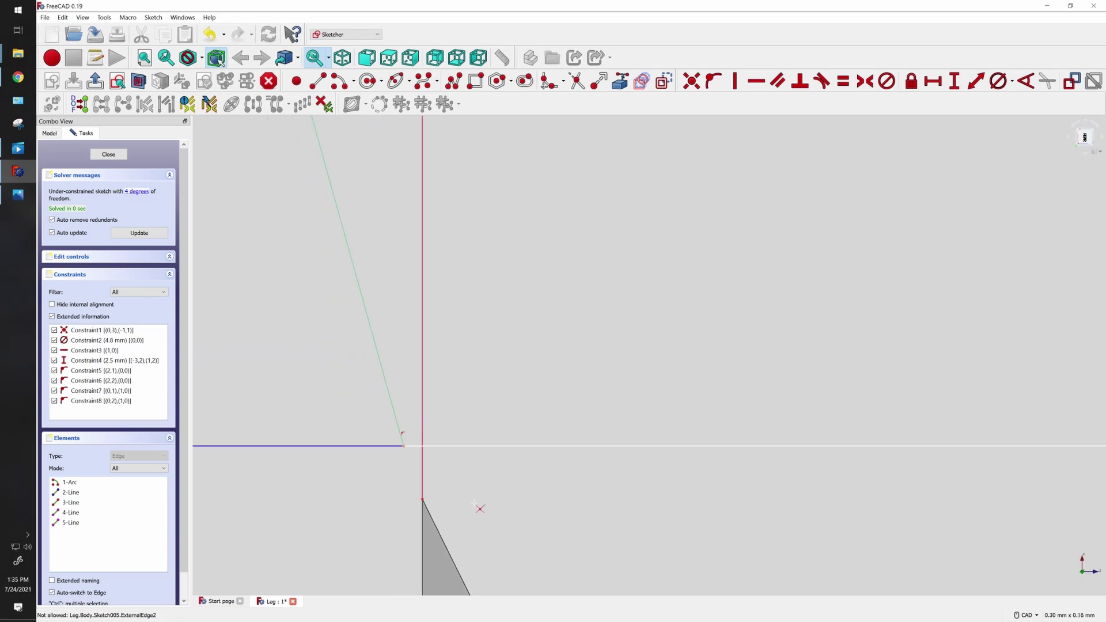
scroll(592, 498, "down", 5)
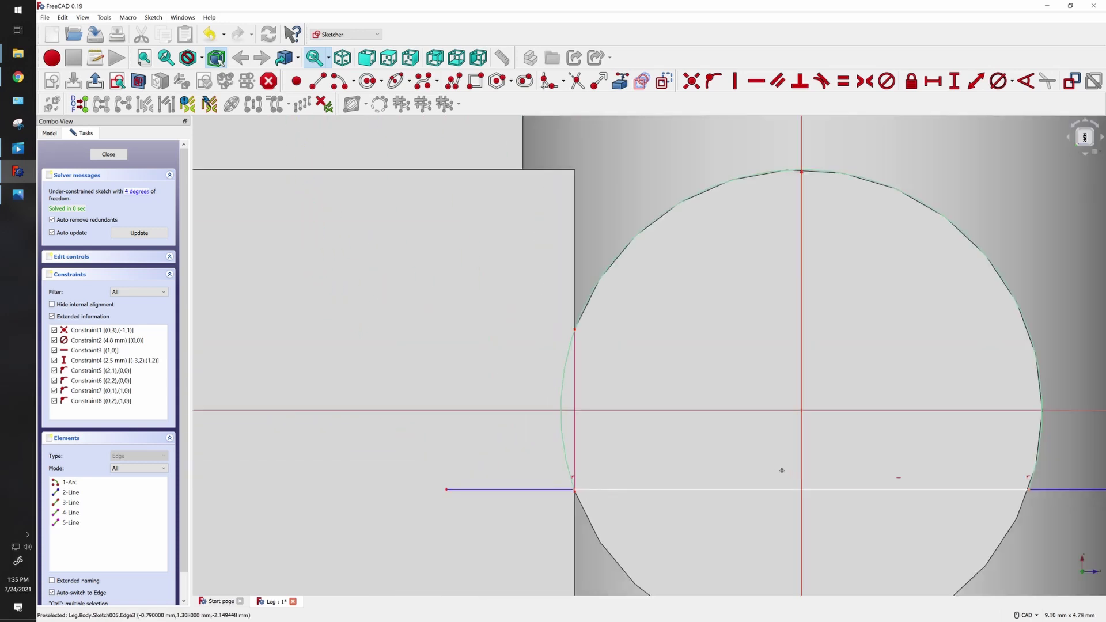
scroll(771, 414, "up", 2)
scroll(770, 414, "up", 5)
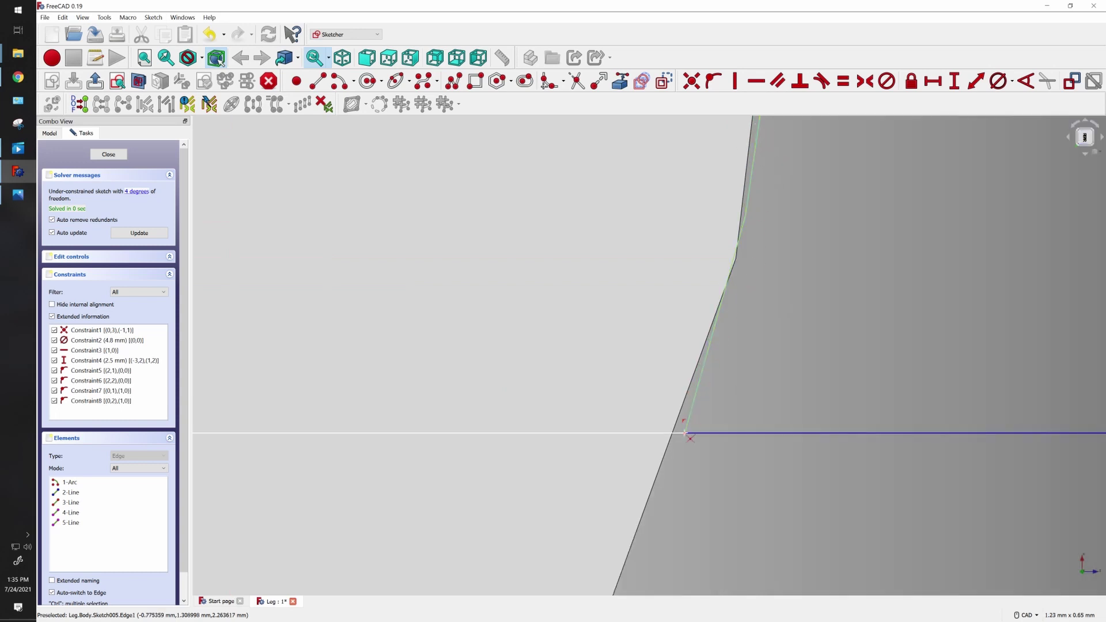
scroll(660, 438, "down", 6)
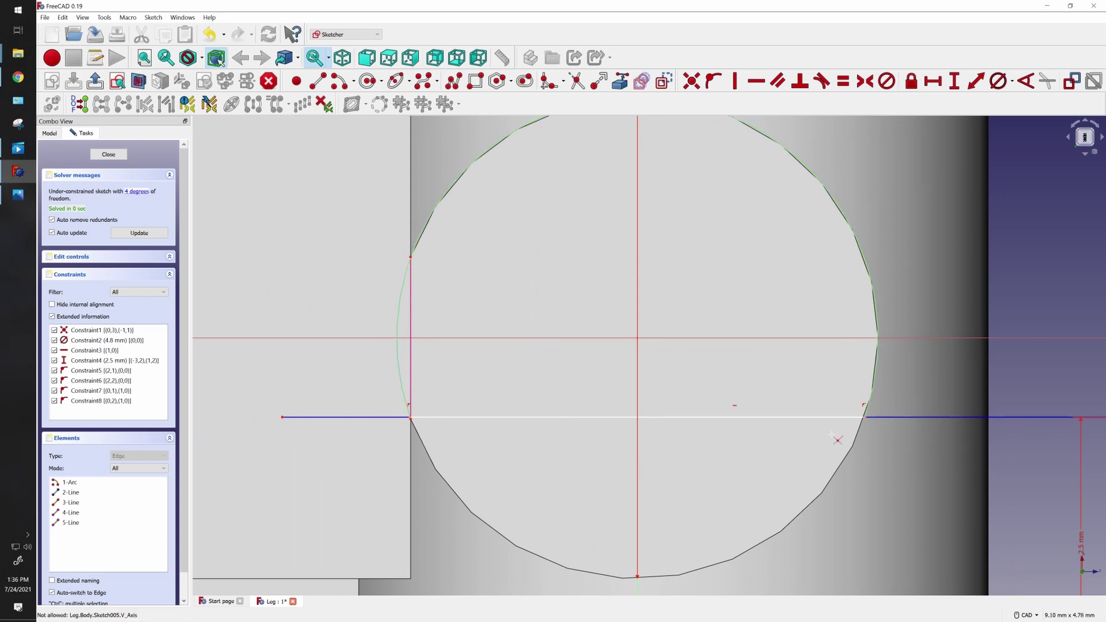
scroll(864, 415, "up", 4)
scroll(686, 446, "down", 2)
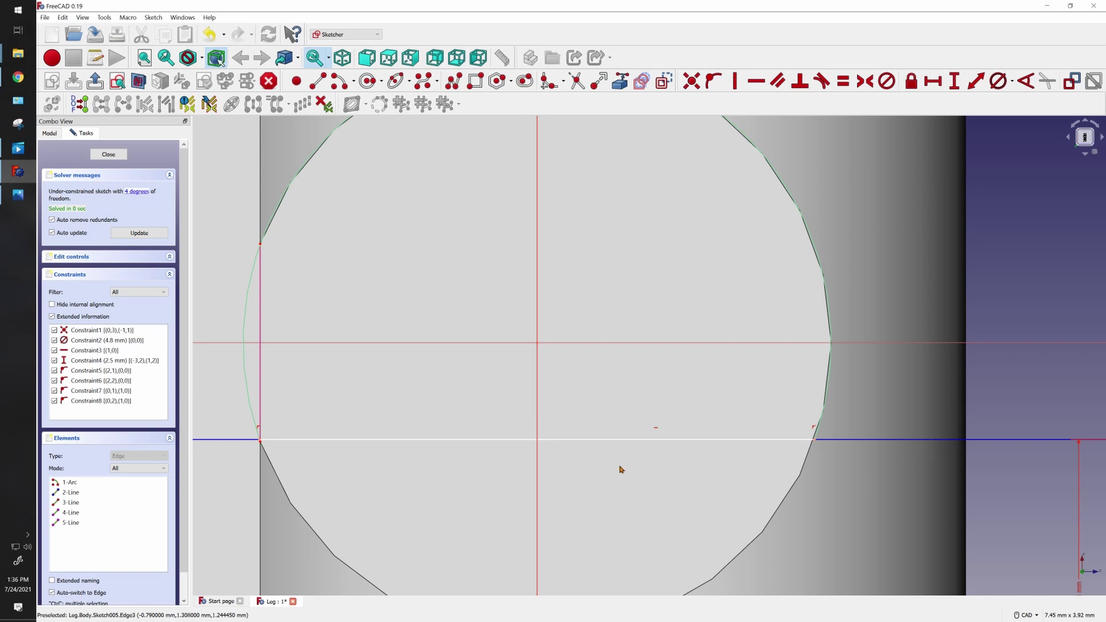
- Make both ends of the trim line coincident with the circle's edge
left_click(80, 104)
scroll(641, 424, "up", 3)
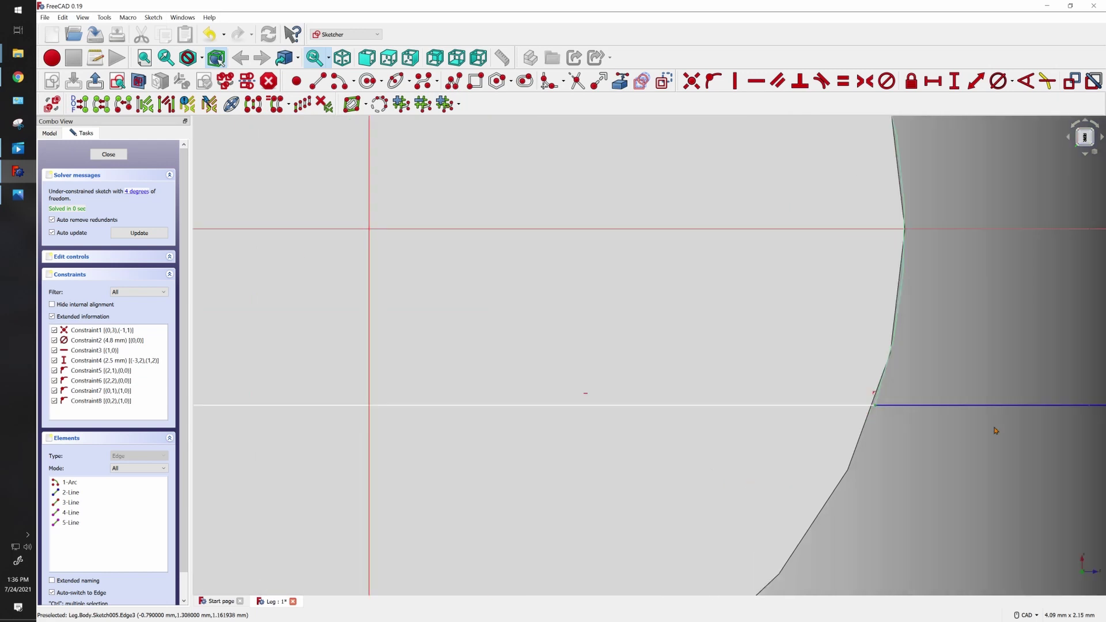
scroll(896, 423, "up", 2)
scroll(896, 423, "up", 5)
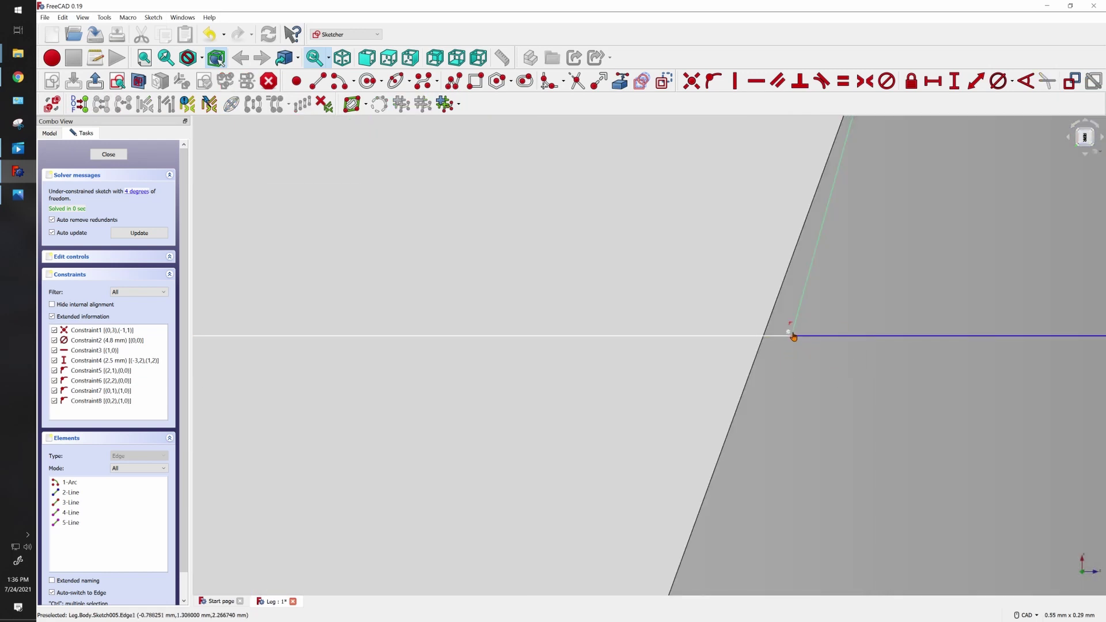
left_click_drag(787, 330, 801, 351)
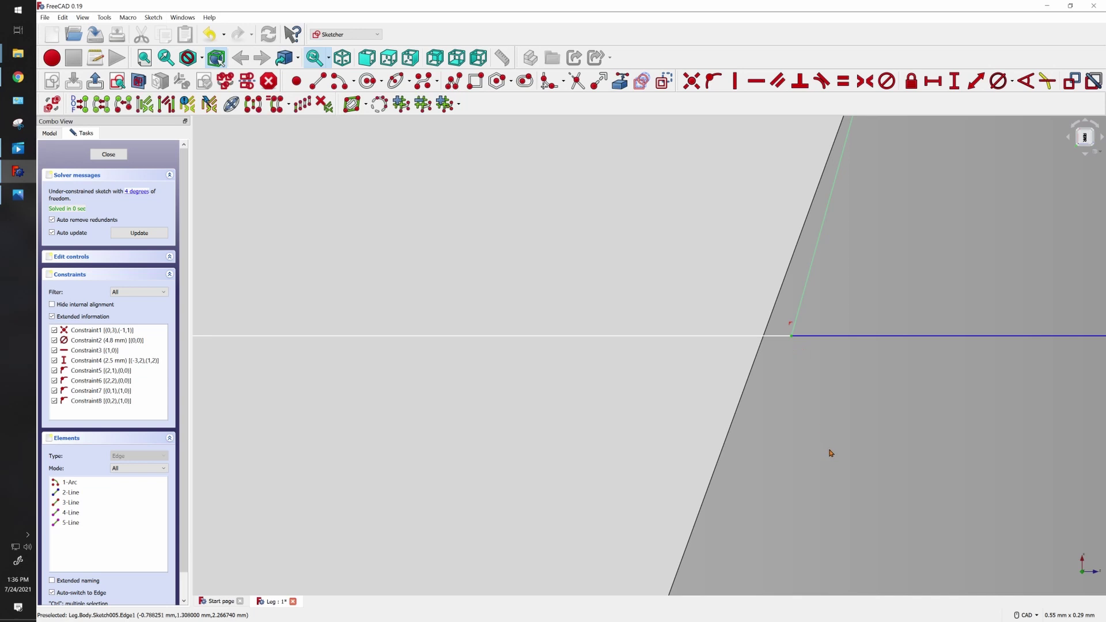
left_click(691, 81)
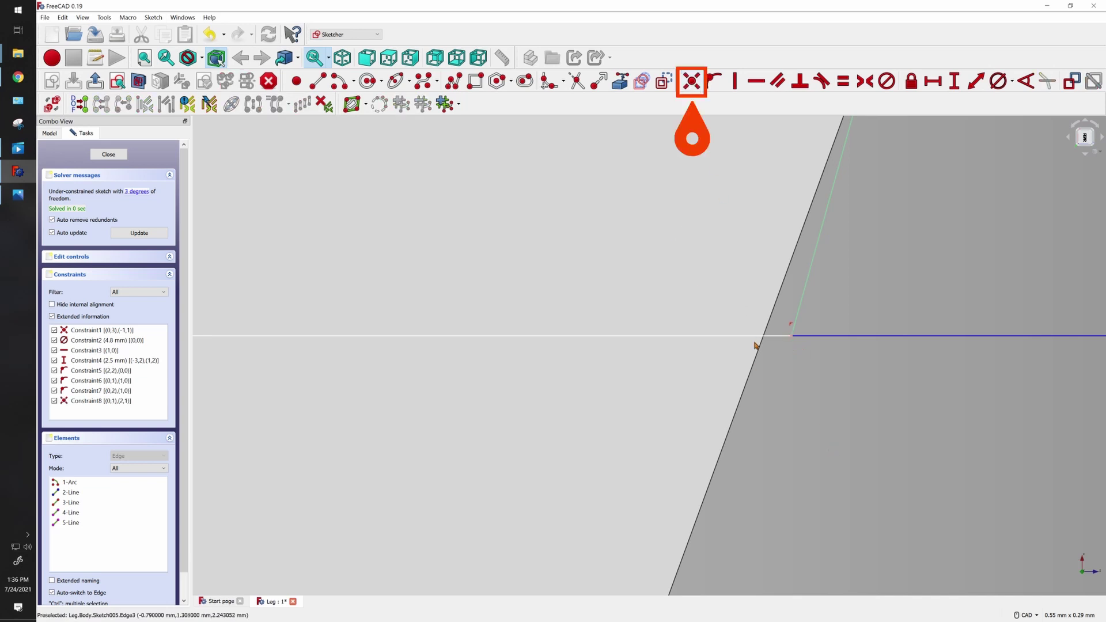
scroll(911, 335, "down", 6)
scroll(612, 339, "up", 8)
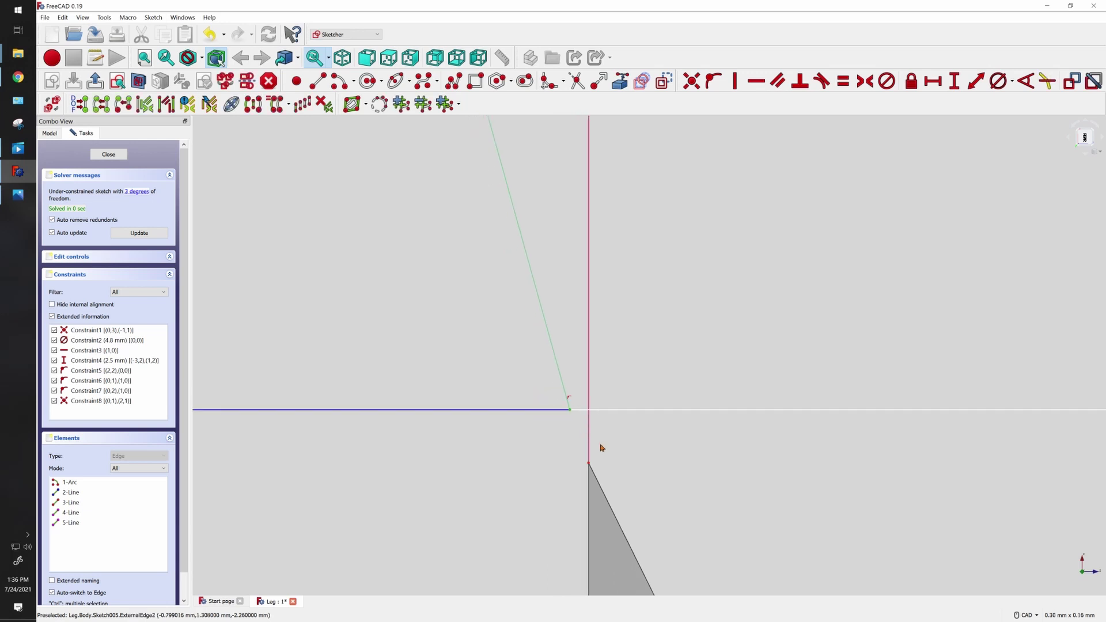
scroll(606, 447, "down", 5)
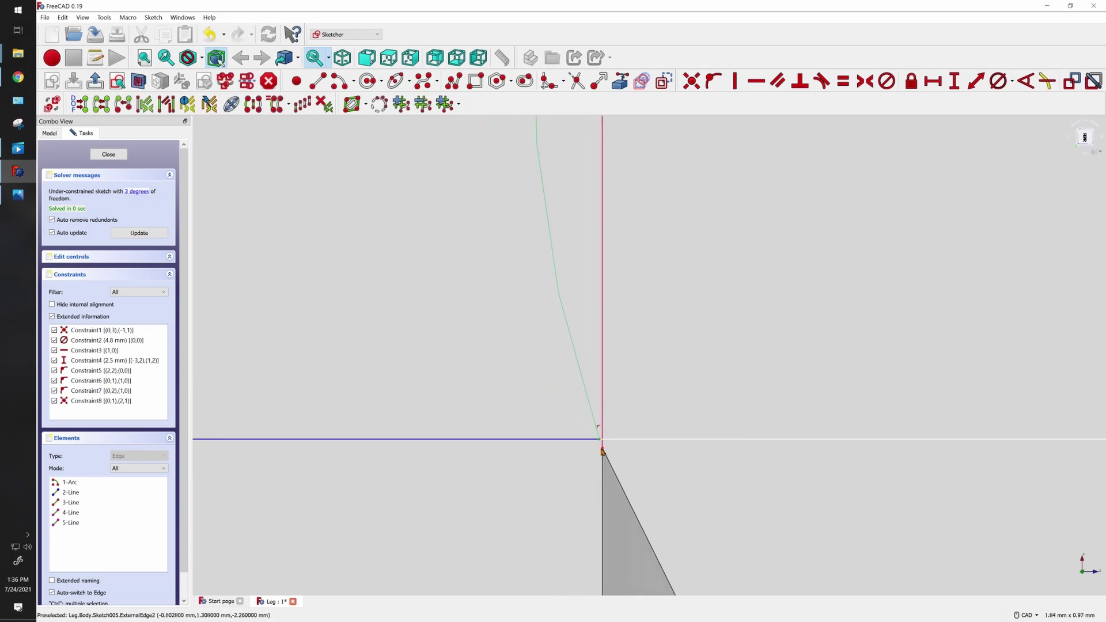
left_click(691, 81)
- Highlight the still-unconstrained elements to confirm two degrees of freedom remain
scroll(701, 449, "down", 5)
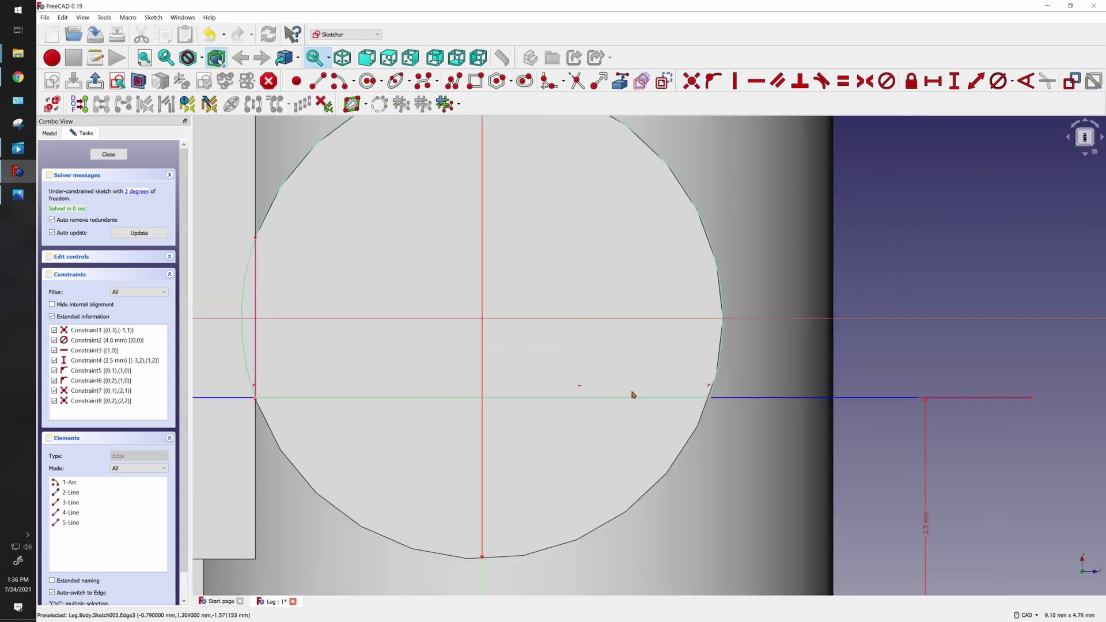
middle_click_drag(647, 483, 772, 476)
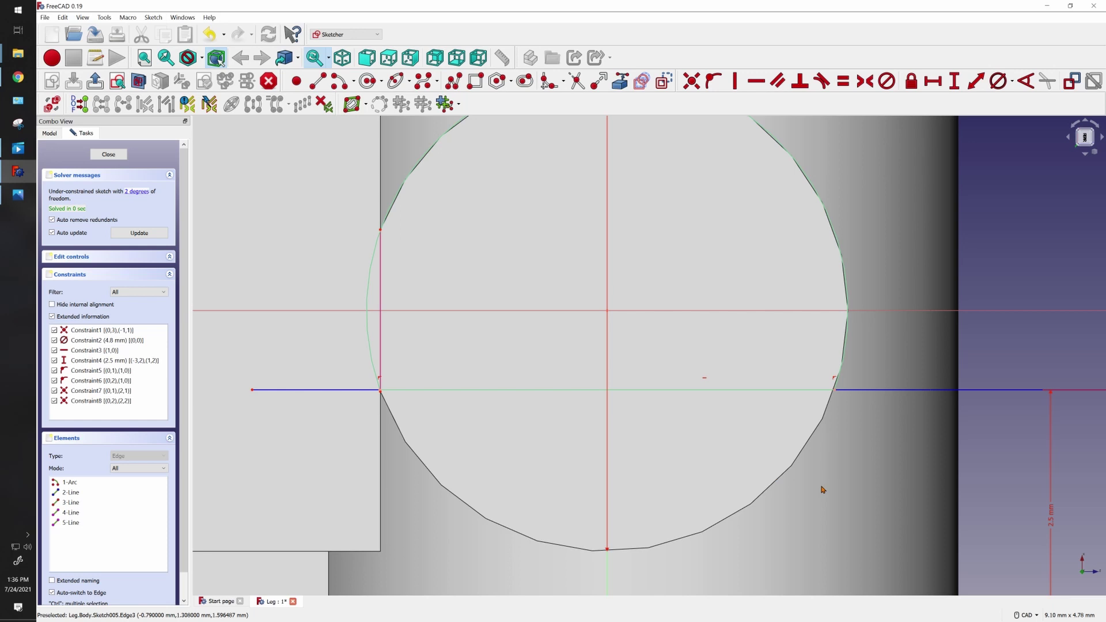
left_click(80, 105)
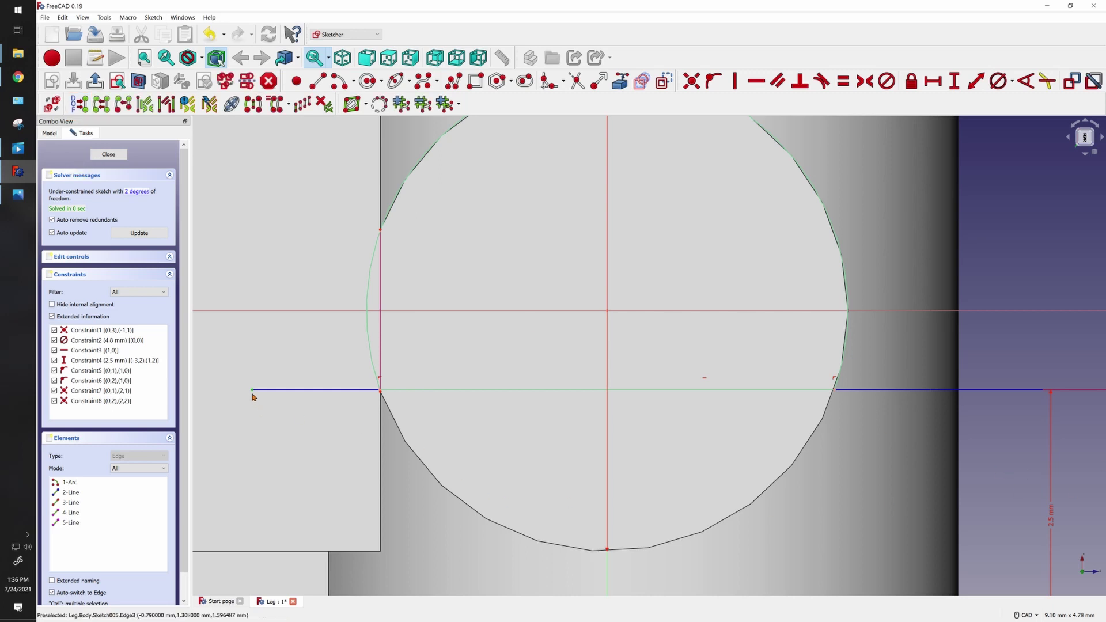
scroll(972, 432, "down", 2)
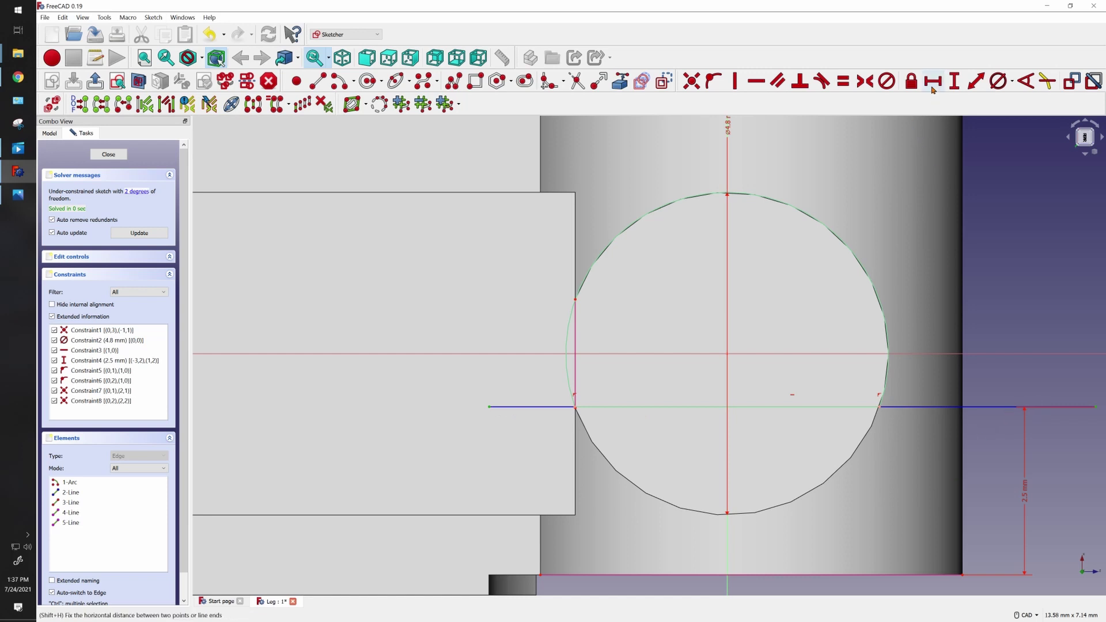
- Fix the horizontal distance between the trim line's ends at 9.02 mm
left_click(932, 86)
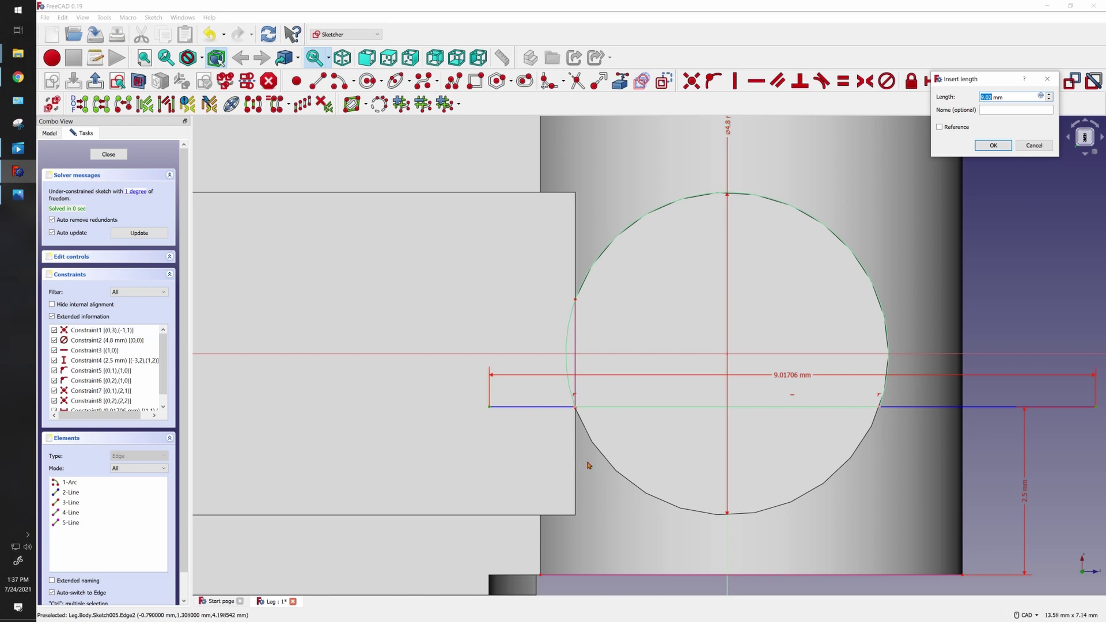
left_click(993, 146)
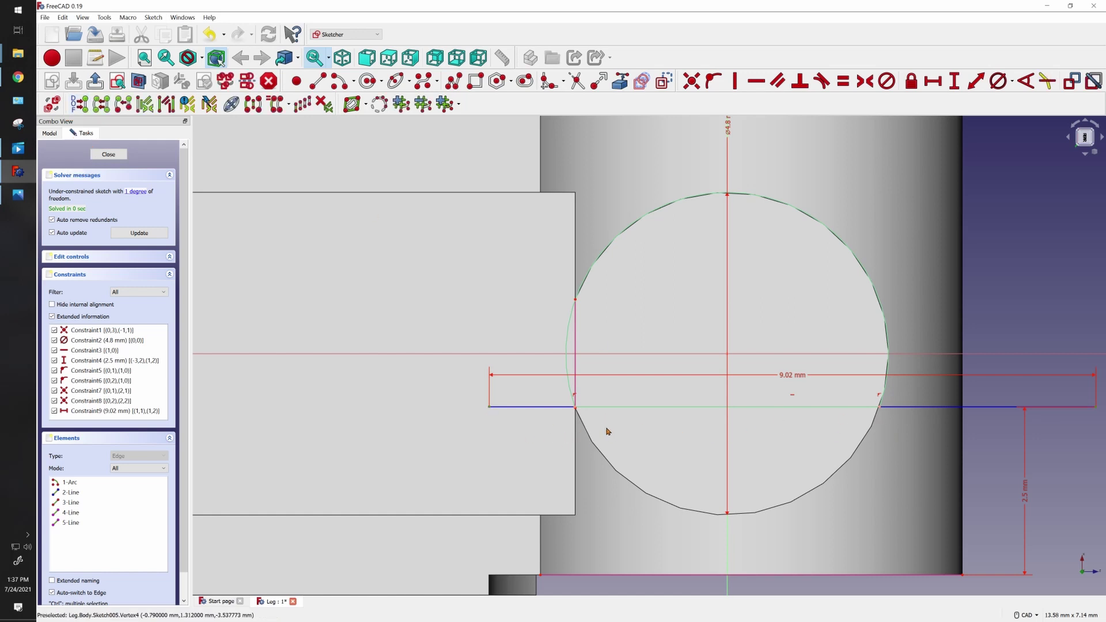
mouse_move(492, 410)
left_mouse_down()
mouse_move(503, 432)
mouse_move(558, 439)
mouse_move(496, 437)
left_mouse_up()
- Make the trim line's two endpoints symmetric about the vertical axis
scroll(496, 436, "down", 3)
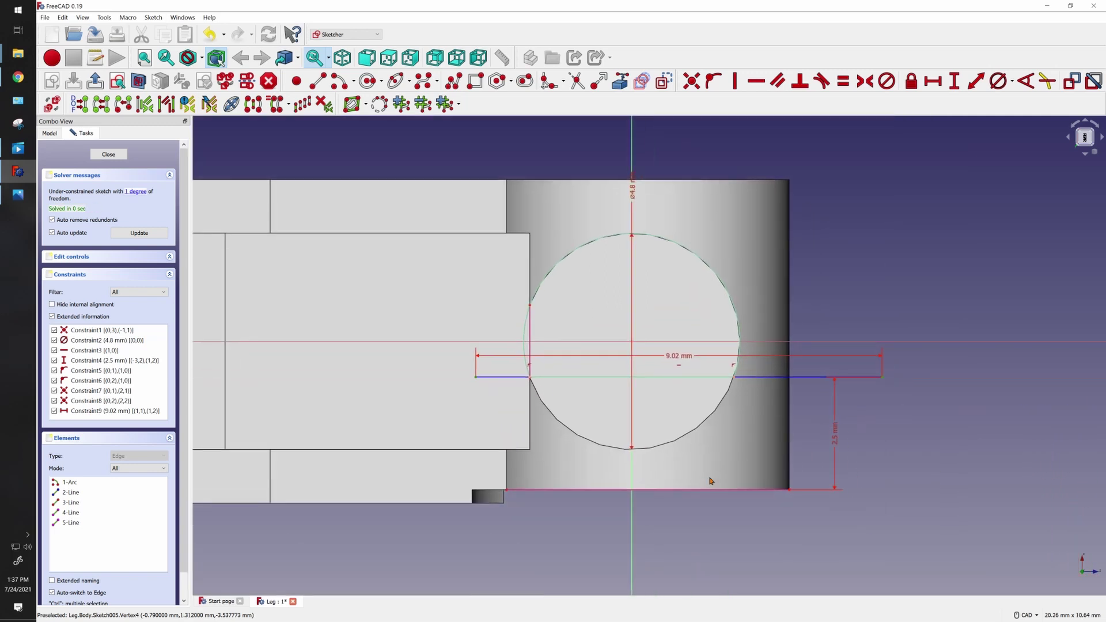
scroll(710, 480, "up", 1)
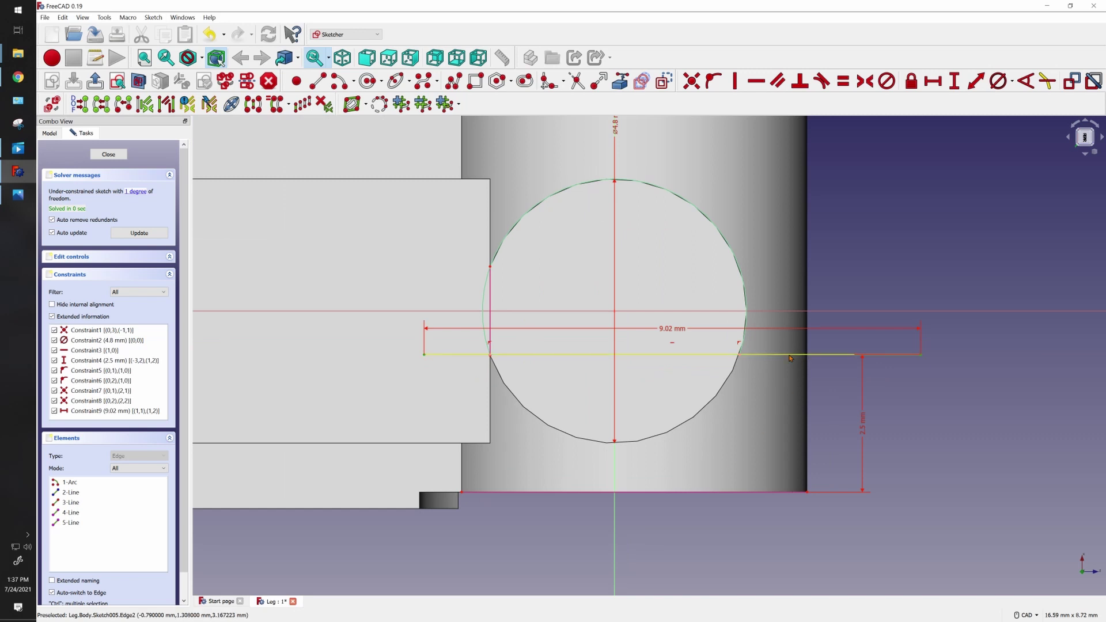
scroll(829, 386, "up", 2)
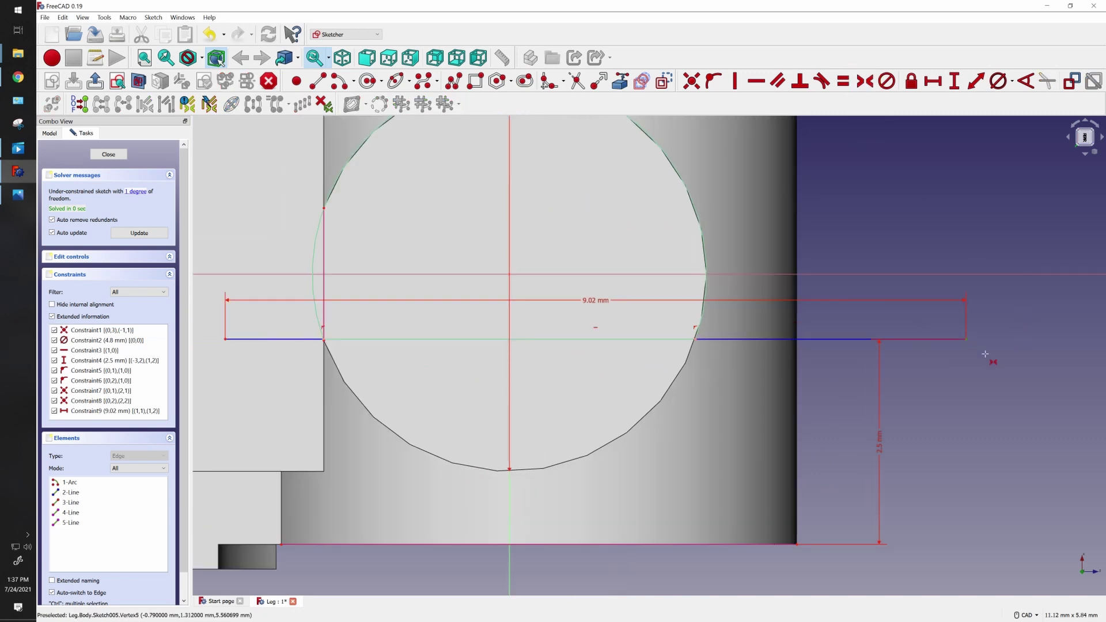
left_click(1007, 380)
left_click(226, 340)
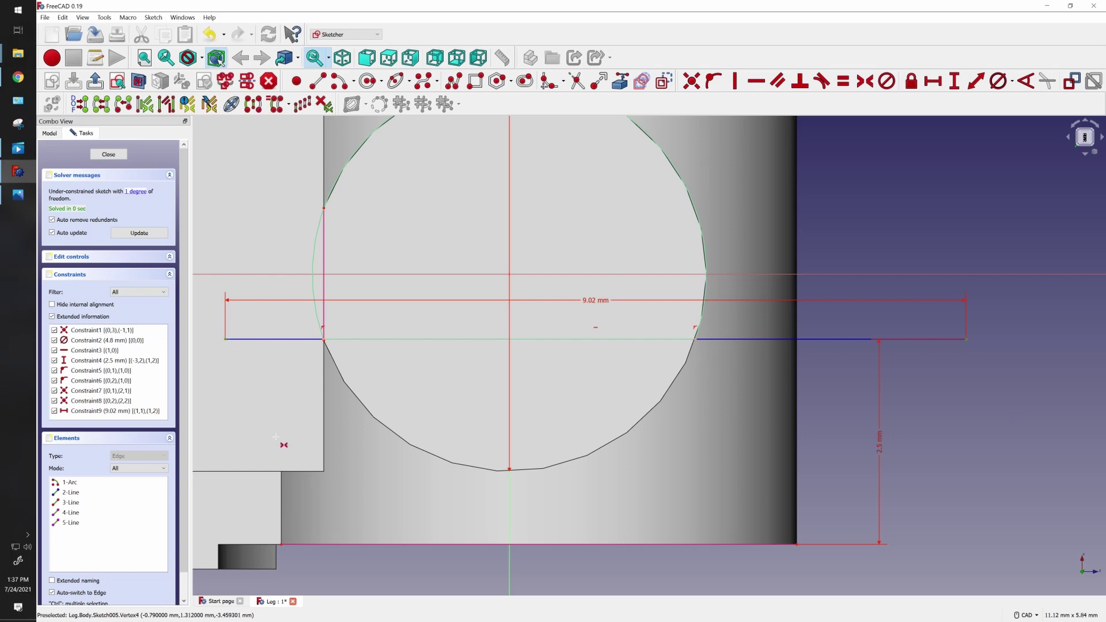
left_click(513, 578)
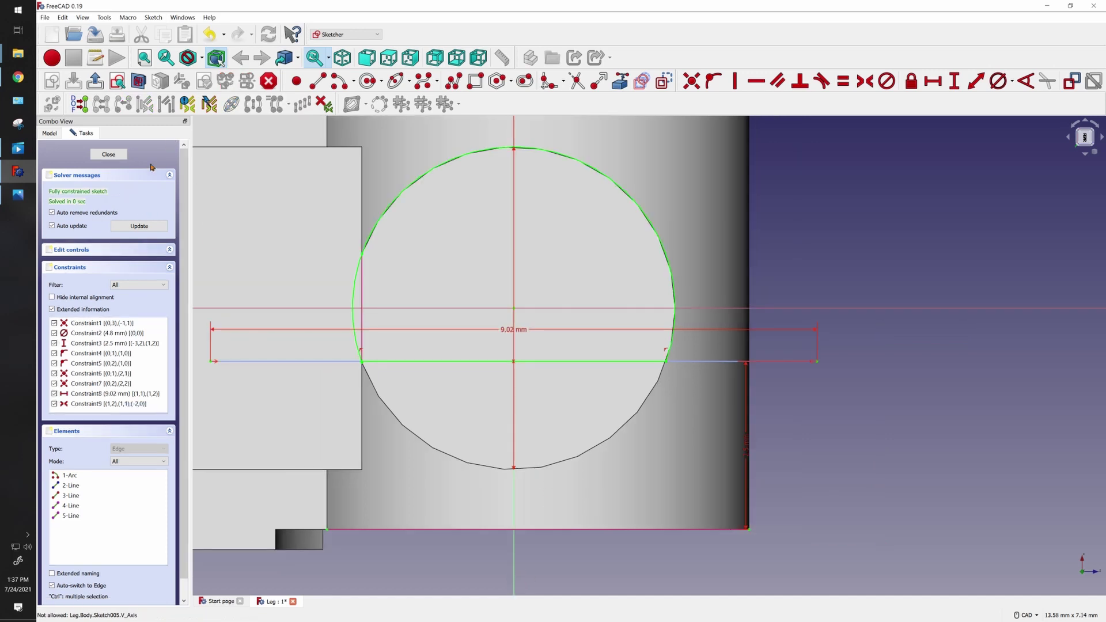
- Close Sketch005 and pocket it 2 mm deep into the peg-hole face
left_click(97, 154)
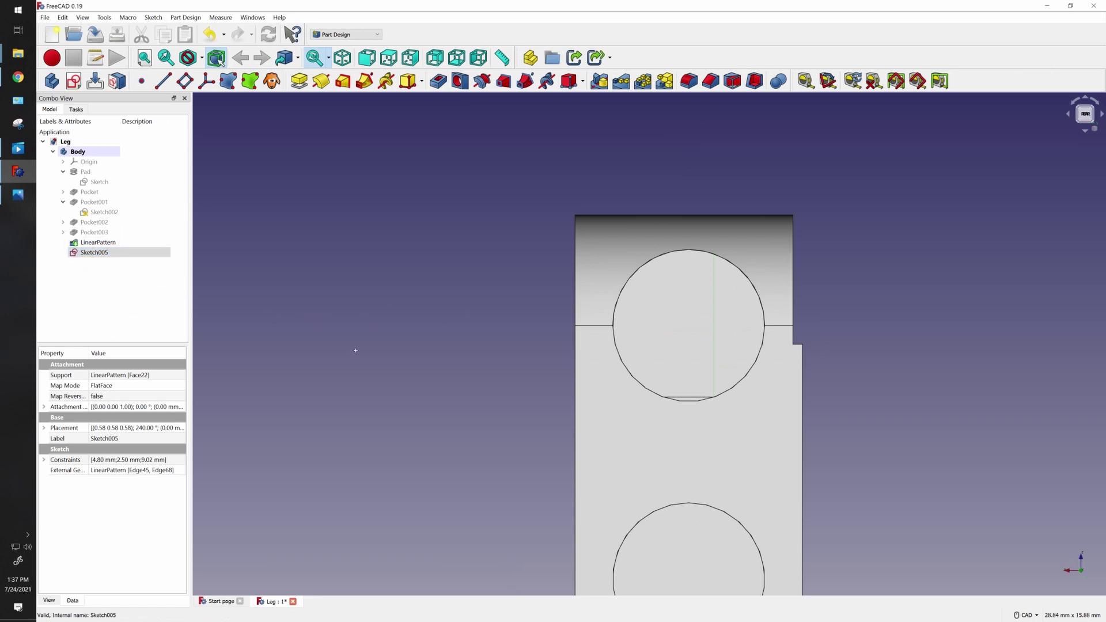
middle_click_drag(358, 349, 407, 348)
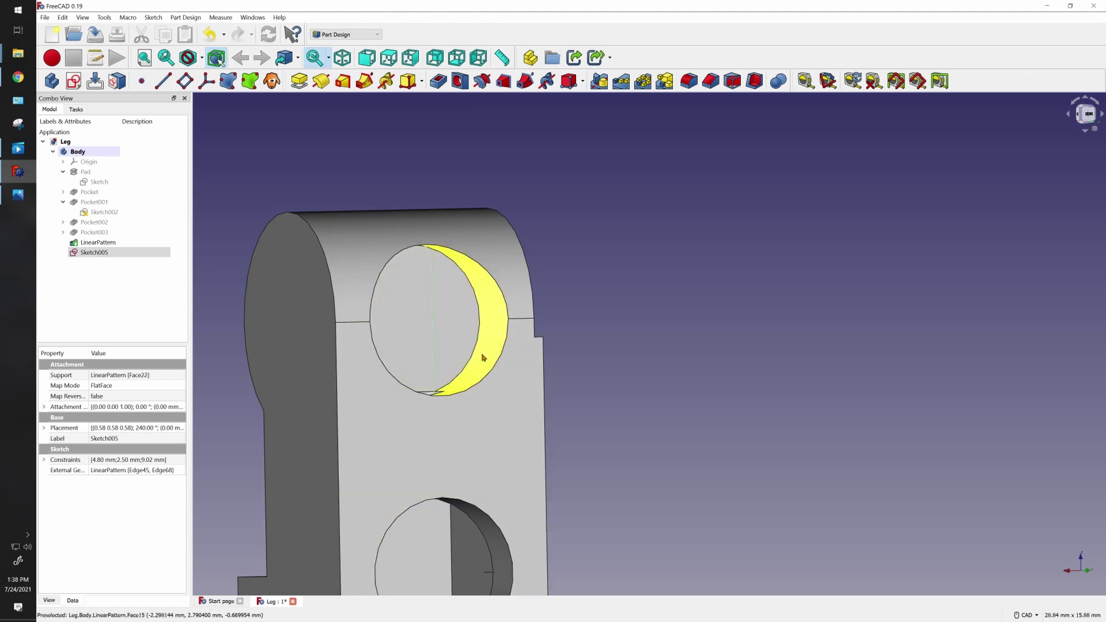
left_click(441, 83)
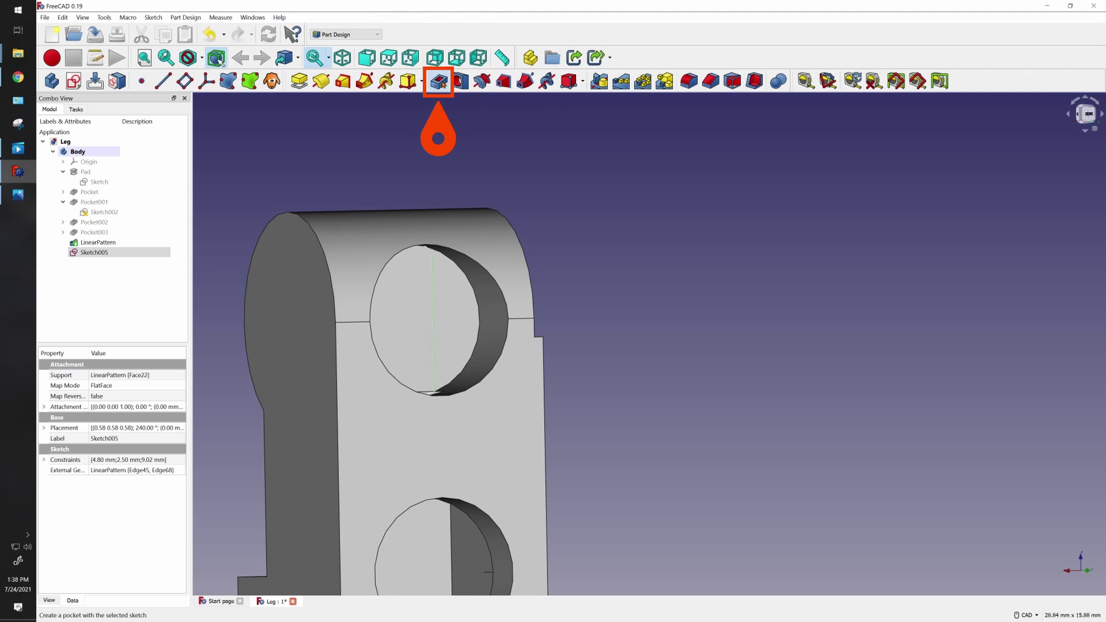
scroll(578, 333, "down", 5)
middle_click_drag(579, 333, 541, 366)
middle_click_drag(338, 378, 533, 370)
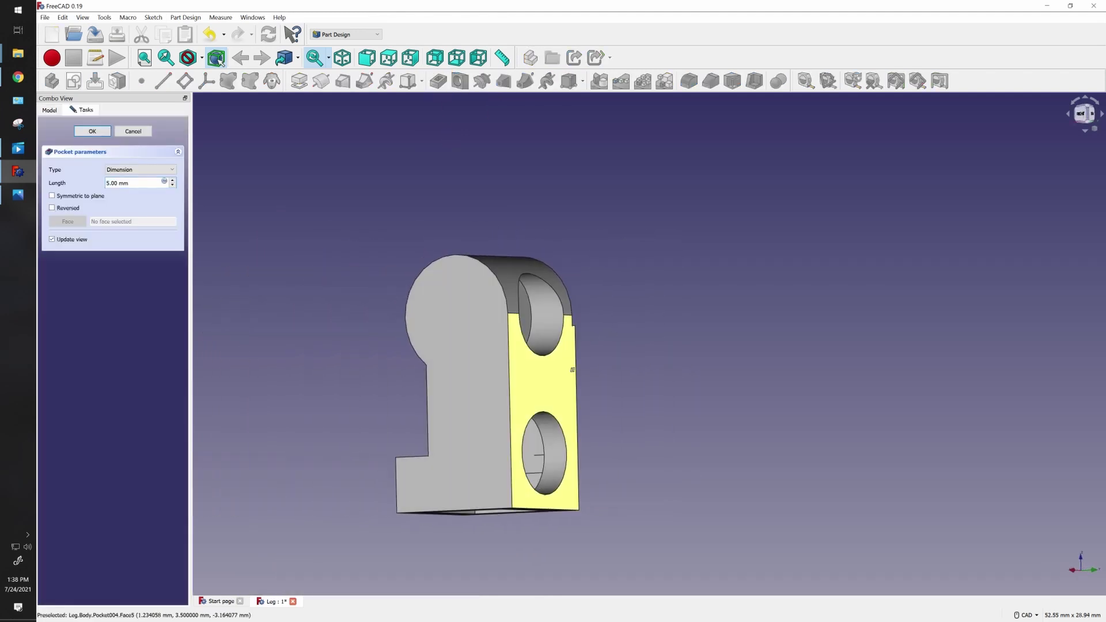
middle_click_drag(580, 368, 357, 325)
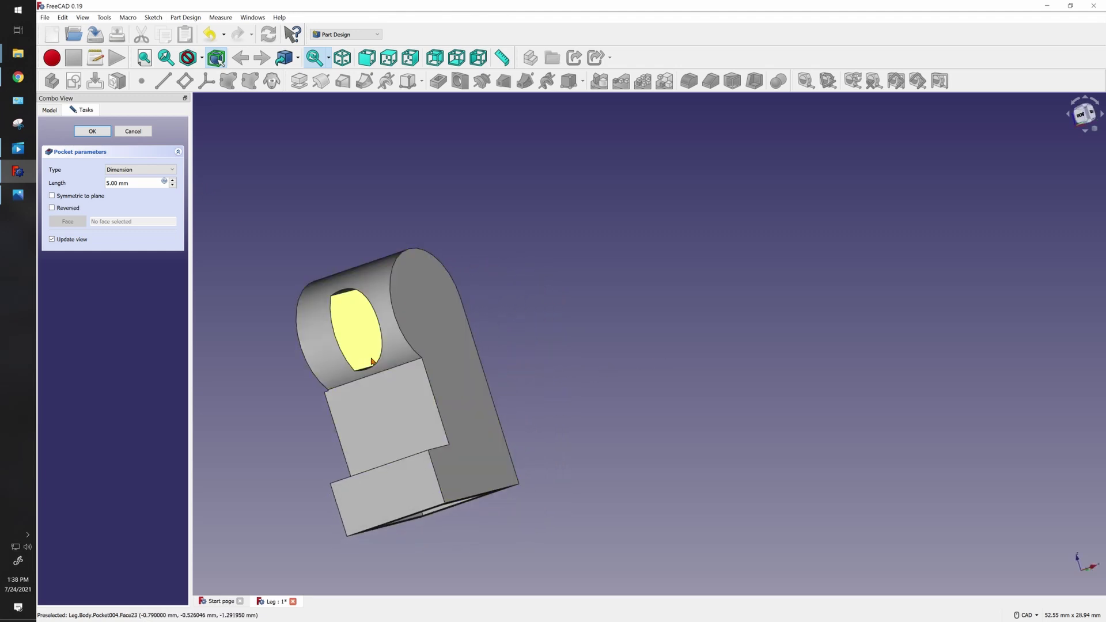
type("1")
left_click(172, 181)
mouse_move(630, 379)
middle_mouse_down()
mouse_move(533, 380)
mouse_move(940, 373)
mouse_move(840, 422)
mouse_move(645, 452)
middle_mouse_up()
left_click(92, 134)
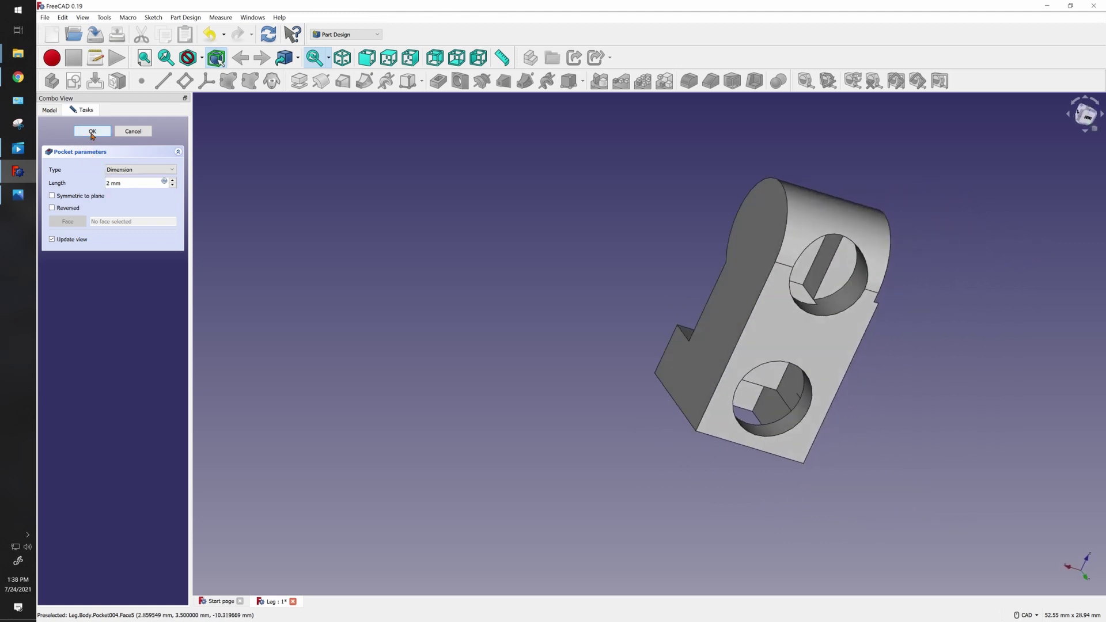
- Edit Pocket003 and change its depth
middle_click_drag(864, 415, 727, 380)
scroll(731, 380, "up", 2)
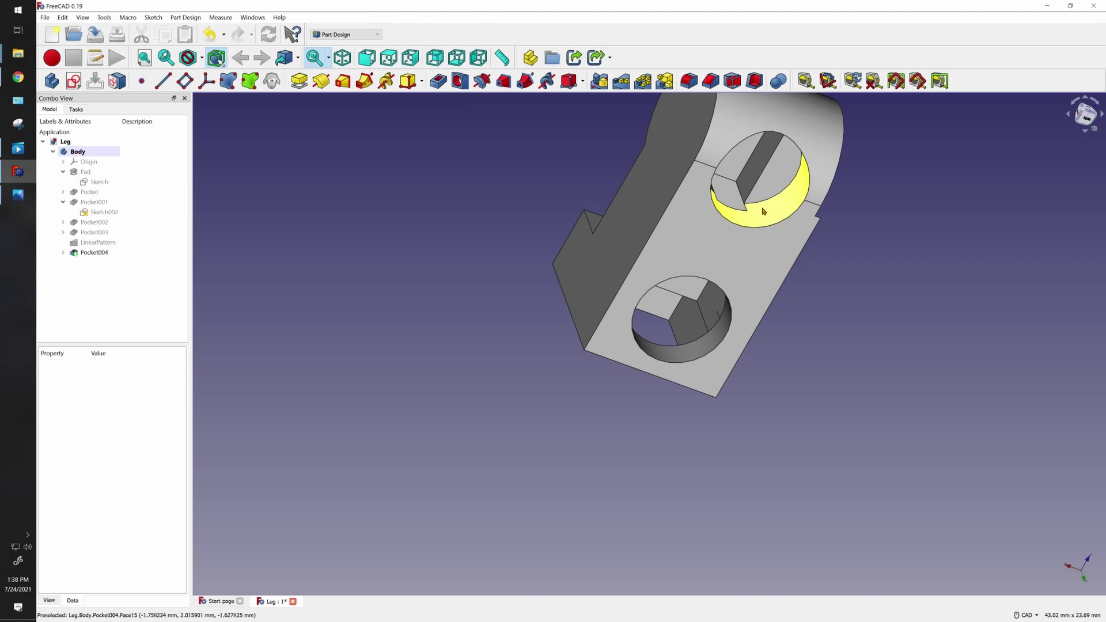
right_click(91, 234)
left_click(109, 239)
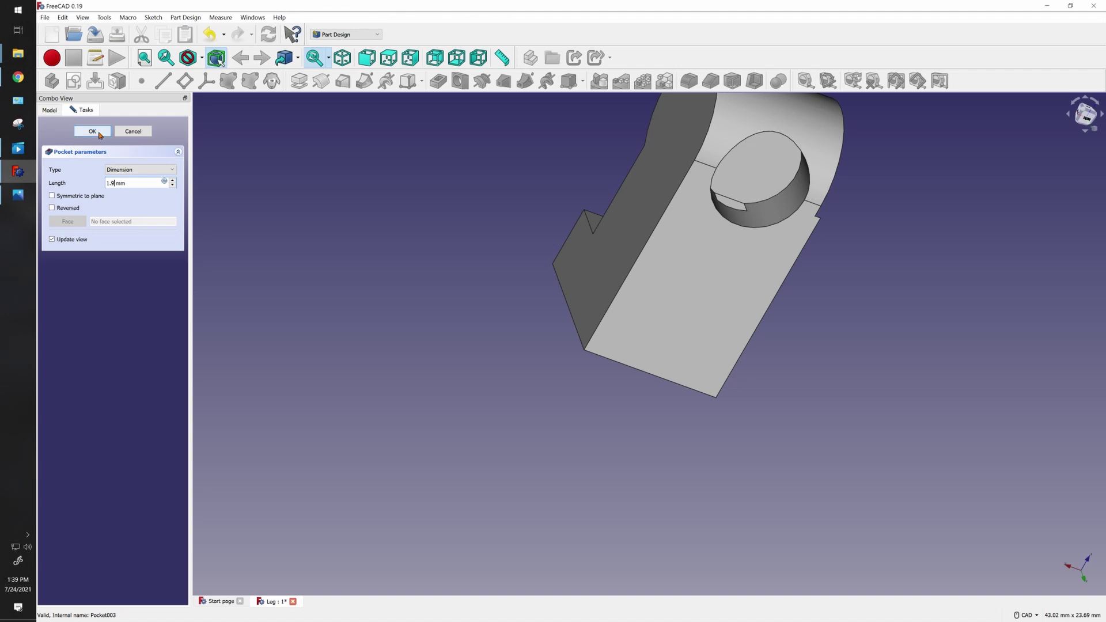
key("Return")
- Show Pocket004 again and turn the model toward the round end face
left_click(105, 258)
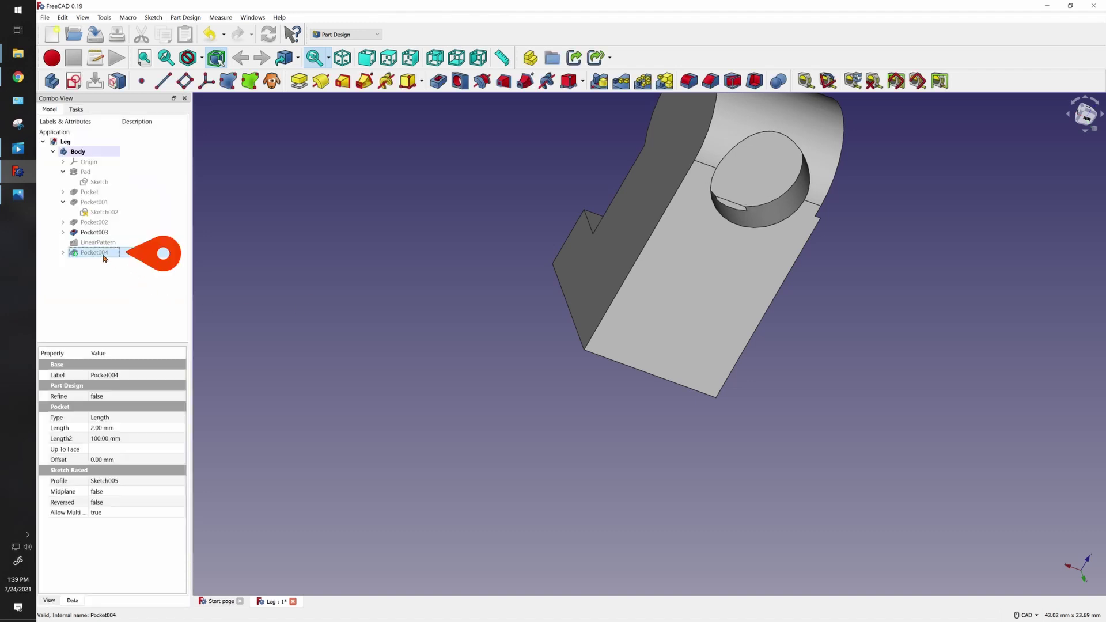
key("space")
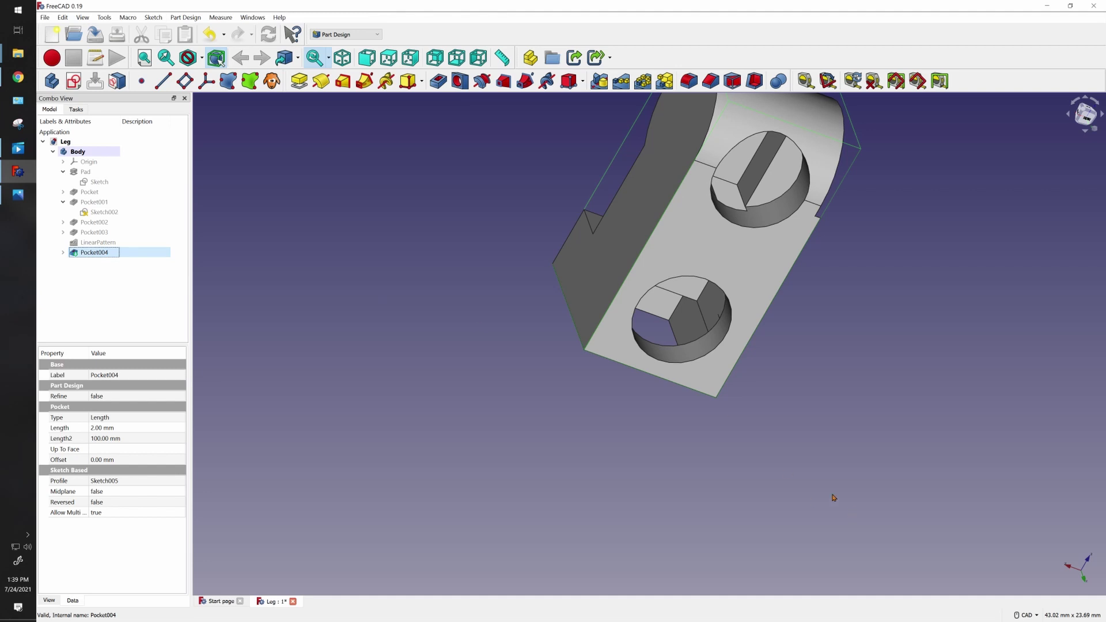
scroll(826, 489, "down", 3)
middle_click_drag(839, 437, 671, 393)
left_click(711, 457)
middle_click_drag(933, 425, 864, 403)
scroll(731, 377, "up", 4)
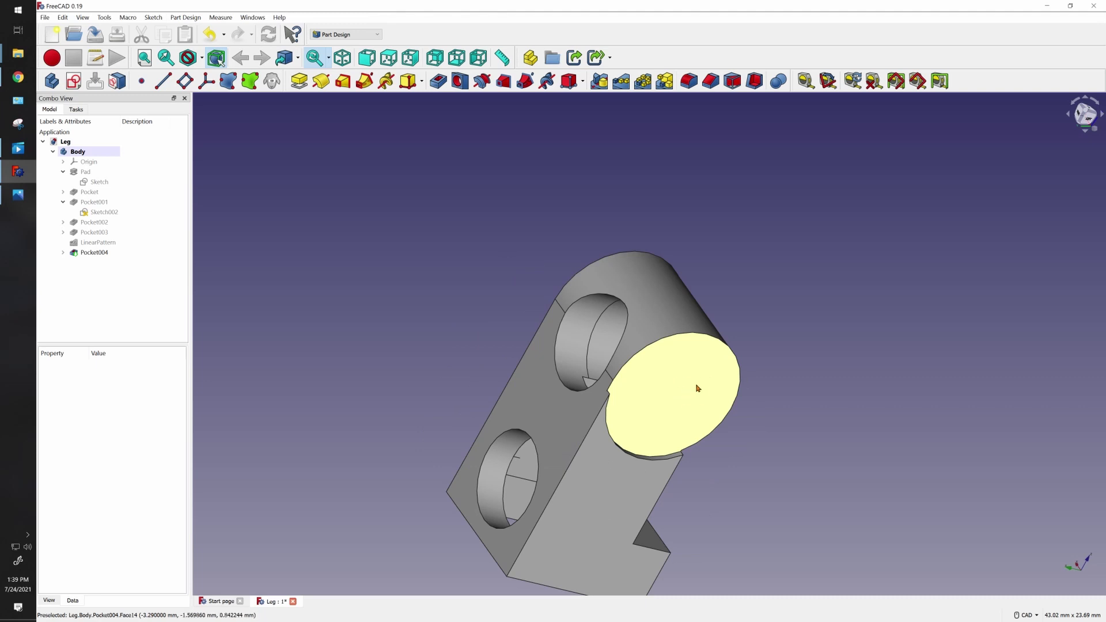
- Start a sketch on the round end face and draw a circle centred on the origin
left_click(701, 378)
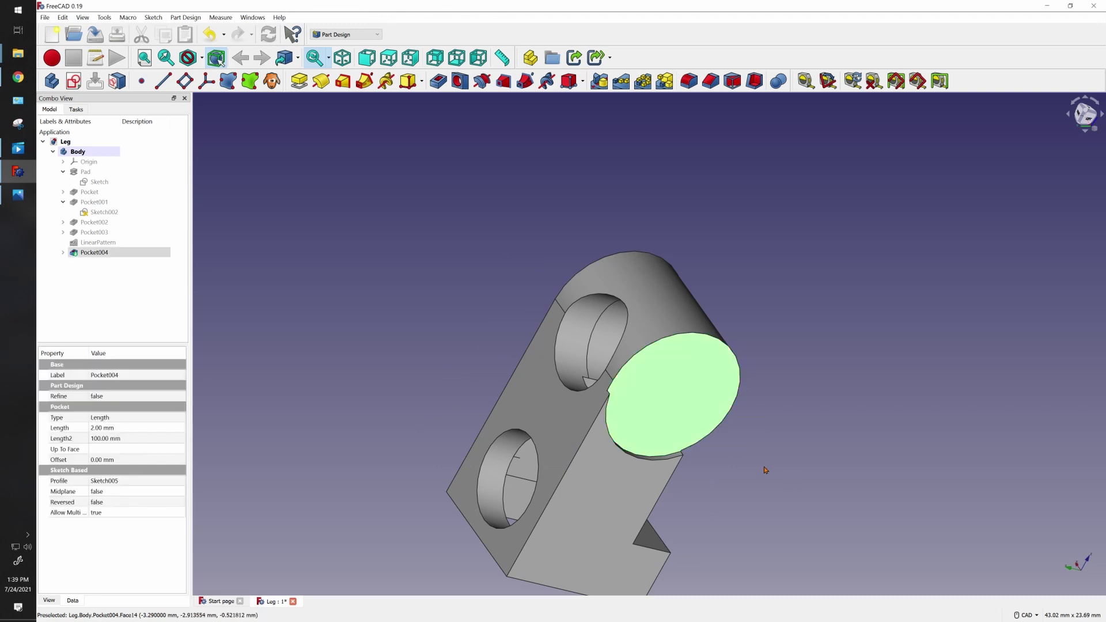
left_click(74, 81)
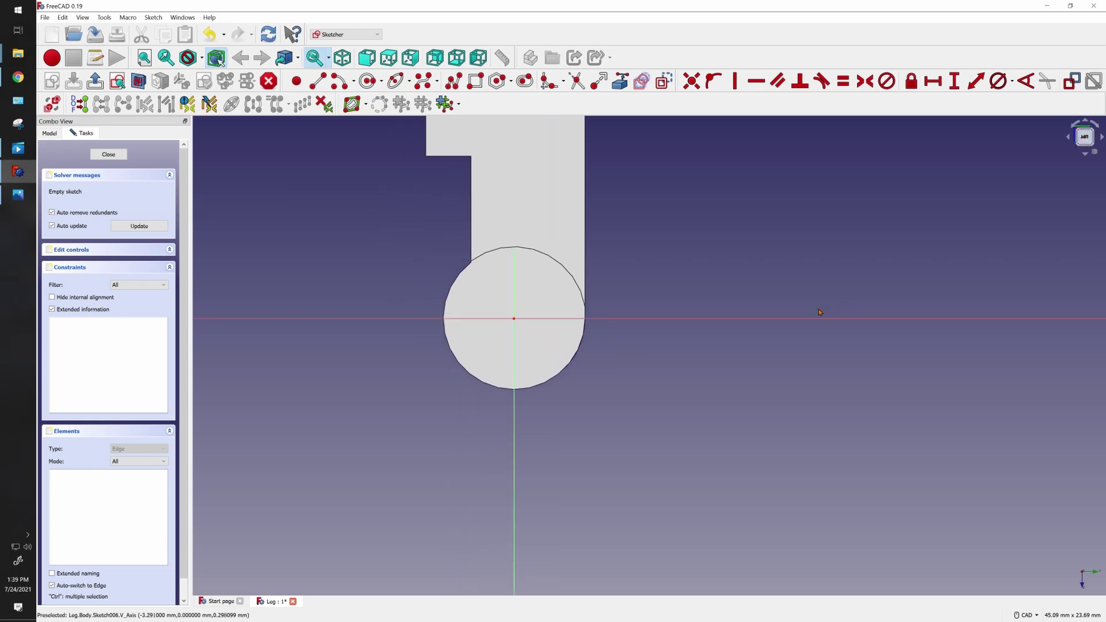
left_click(367, 80)
scroll(521, 322, "up", 2)
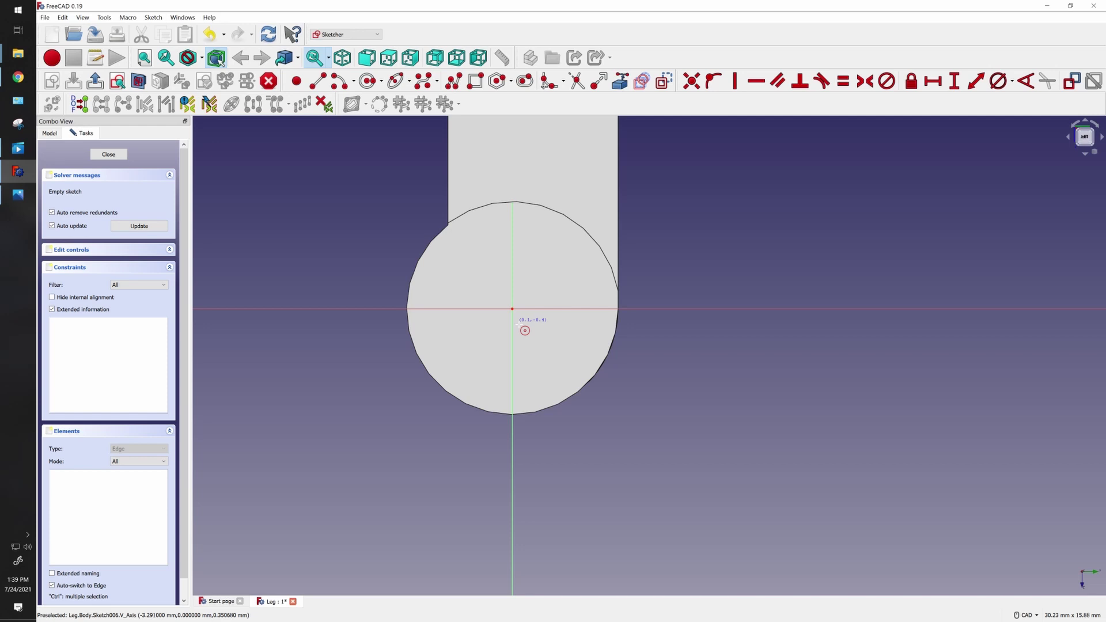
left_click(512, 309)
left_click(561, 289)
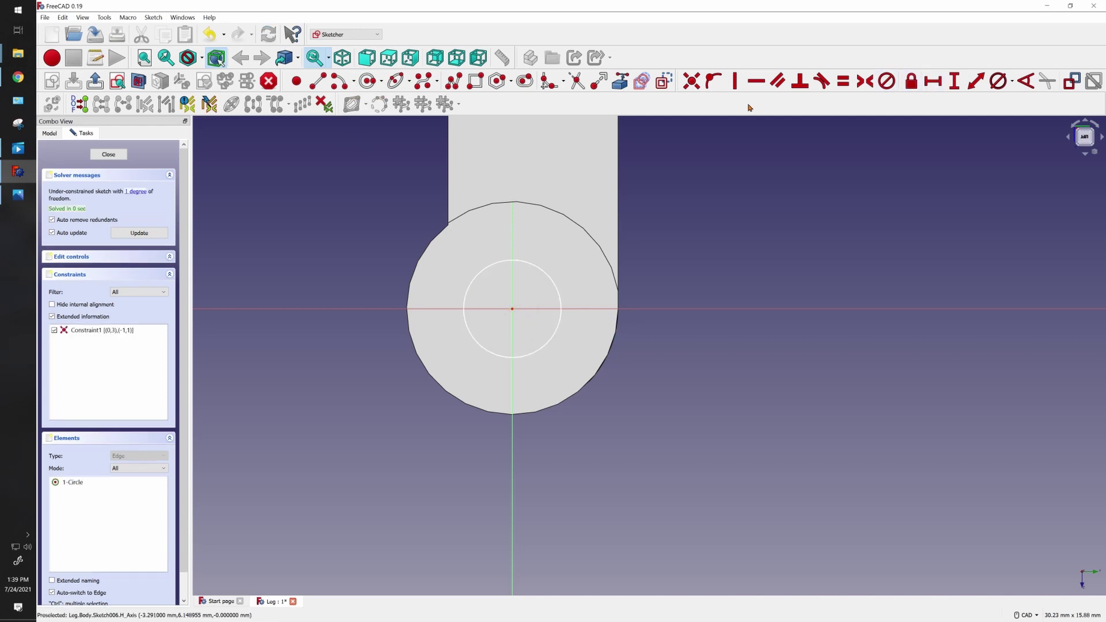
- Give the circle a 2.36 mm diameter and close the sketch
left_click(998, 81)
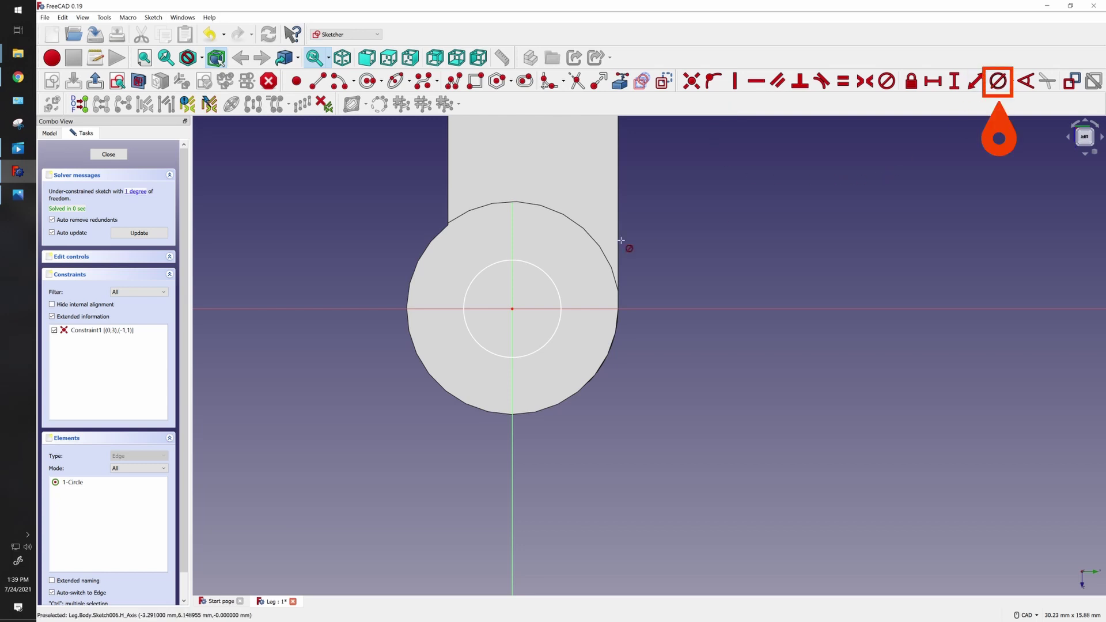
left_click(554, 275)
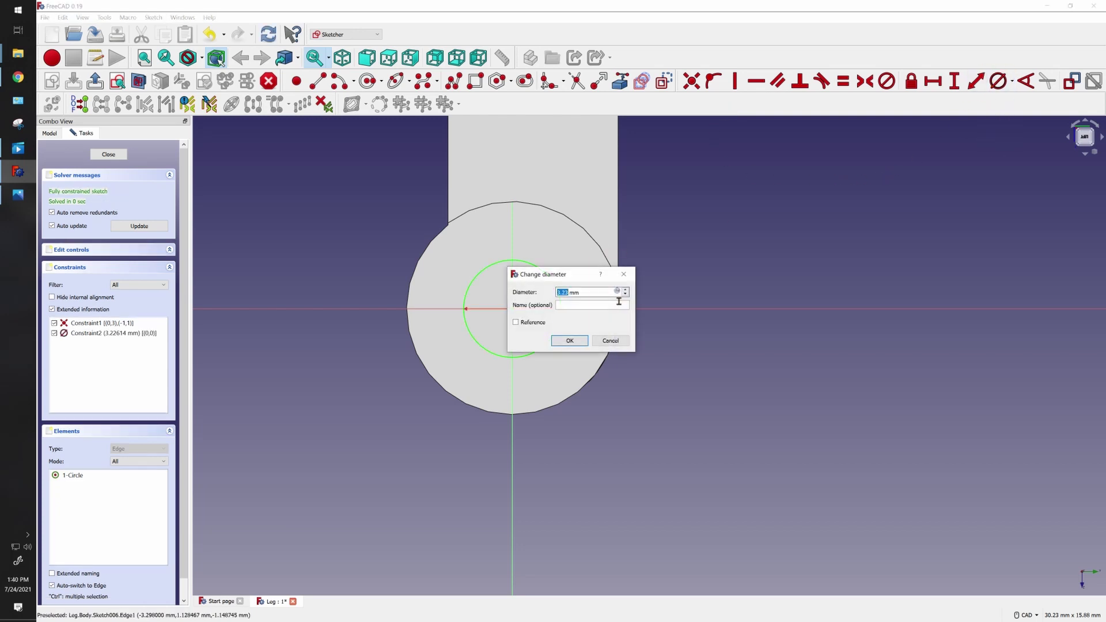
type("2.36")
key("Return")
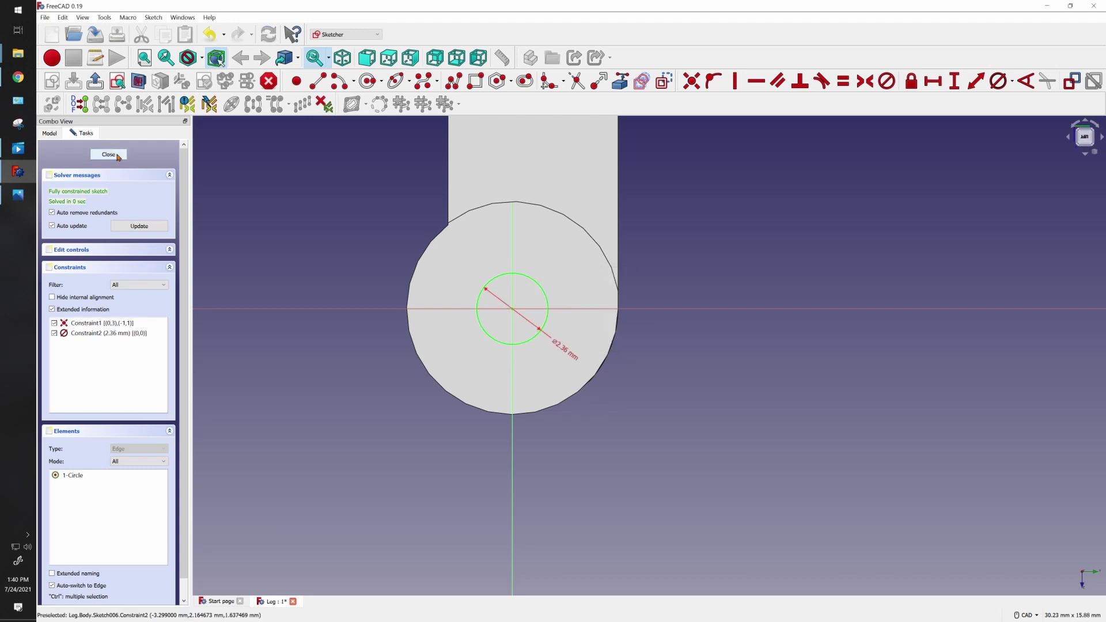
left_click(109, 154)
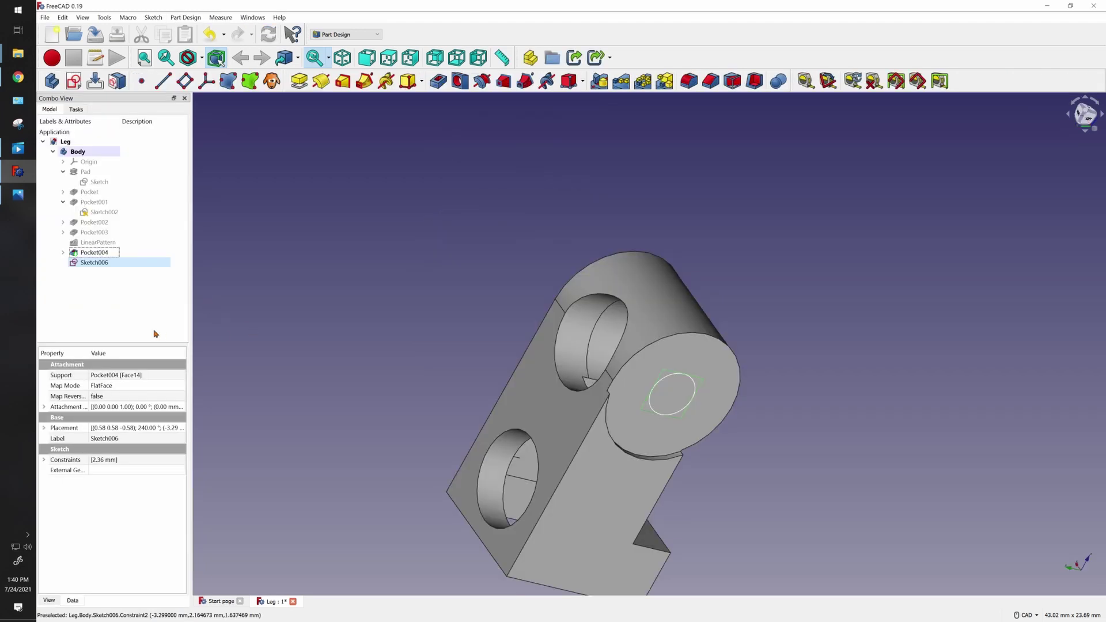
- Pocket Sketch006's circle 'To first' through the round end into the upper peg hole
left_click(93, 262)
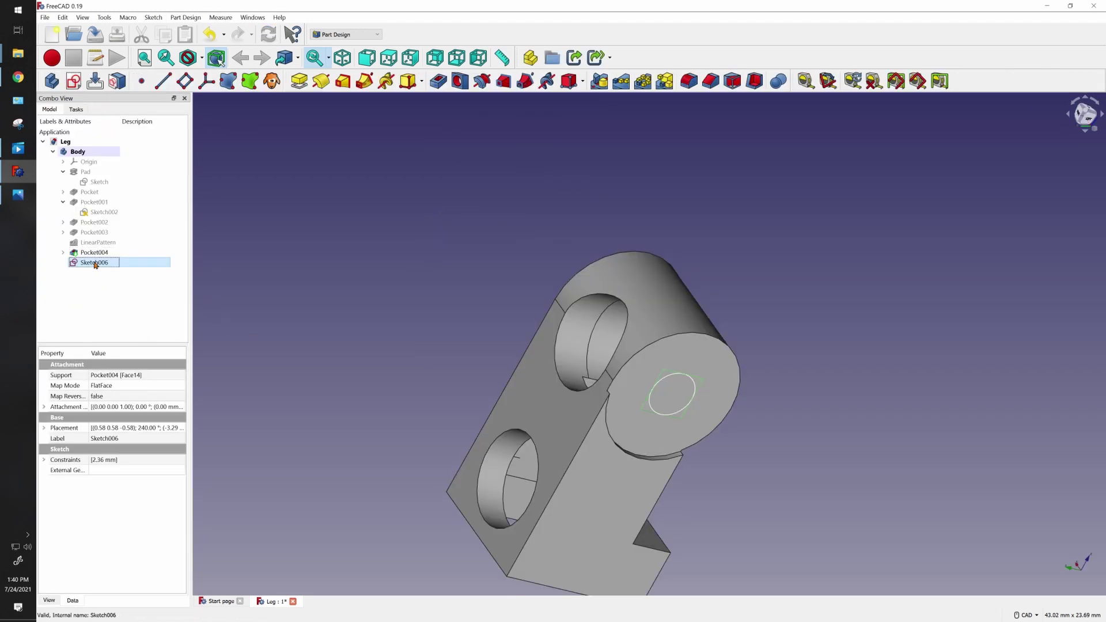
left_click(437, 86)
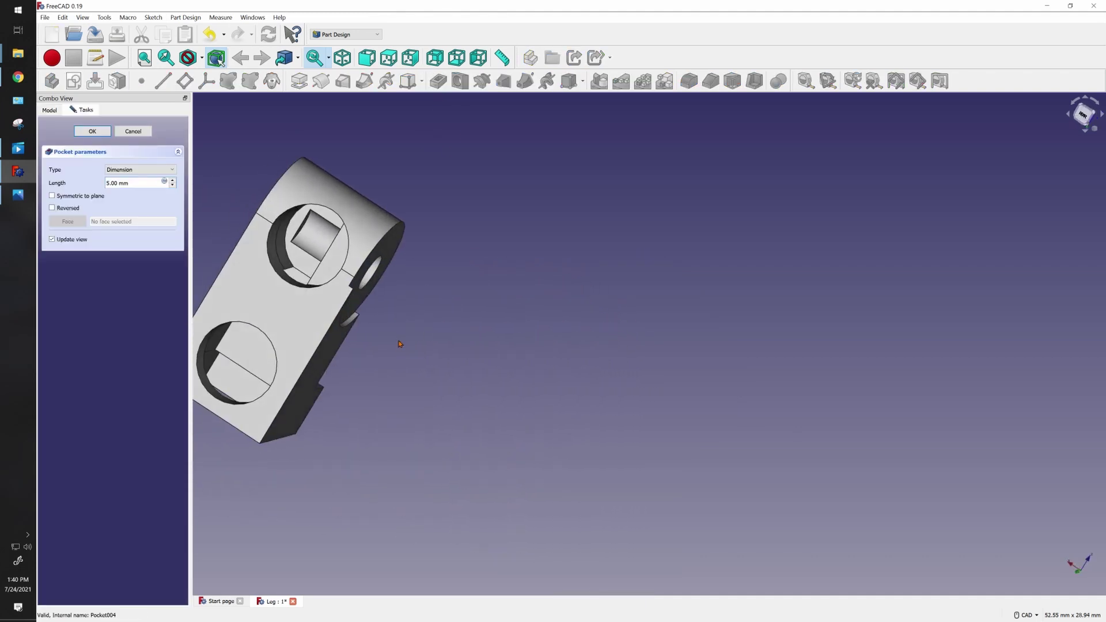
middle_click_drag(399, 344, 585, 369)
scroll(506, 305, "up", 3)
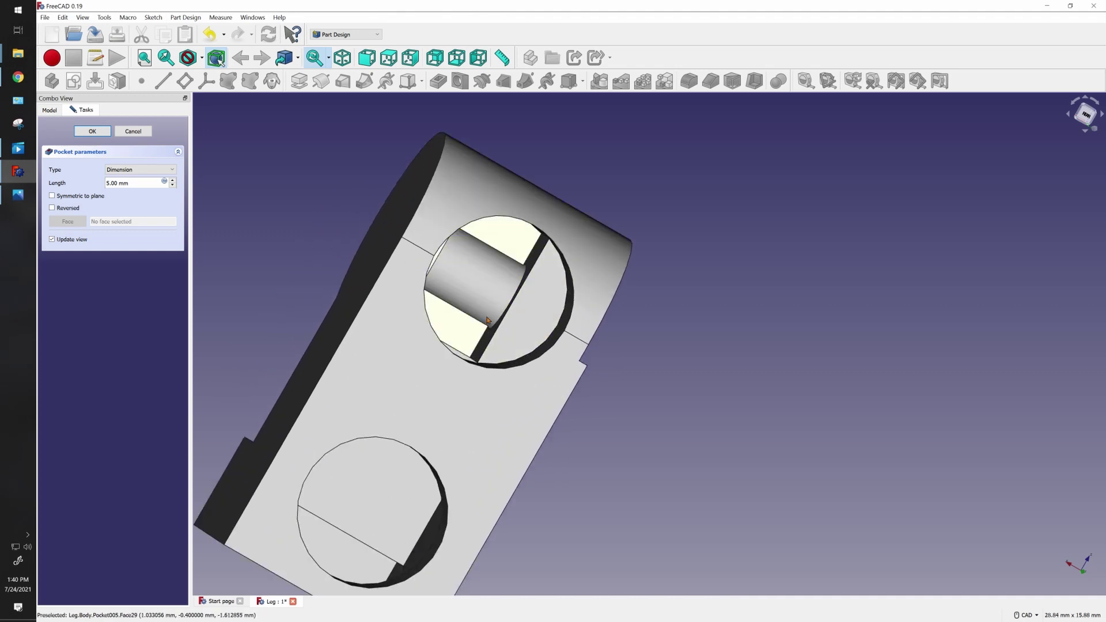
left_click(140, 169)
left_click(124, 183)
scroll(545, 304, "down", 3)
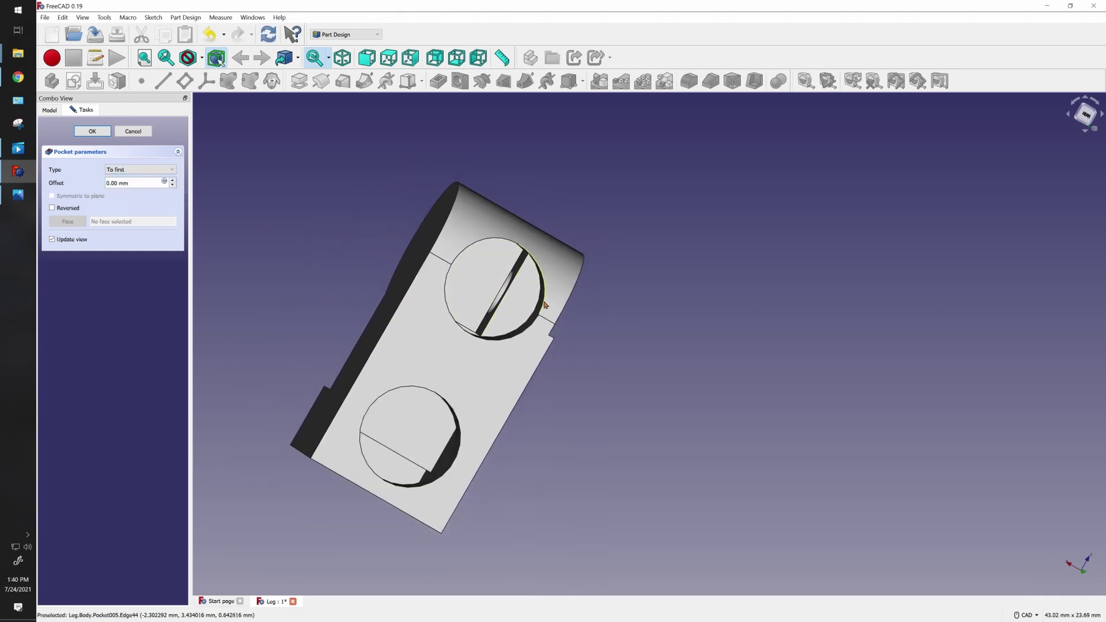
middle_click_drag(545, 305, 500, 326)
scroll(499, 326, "up", 2)
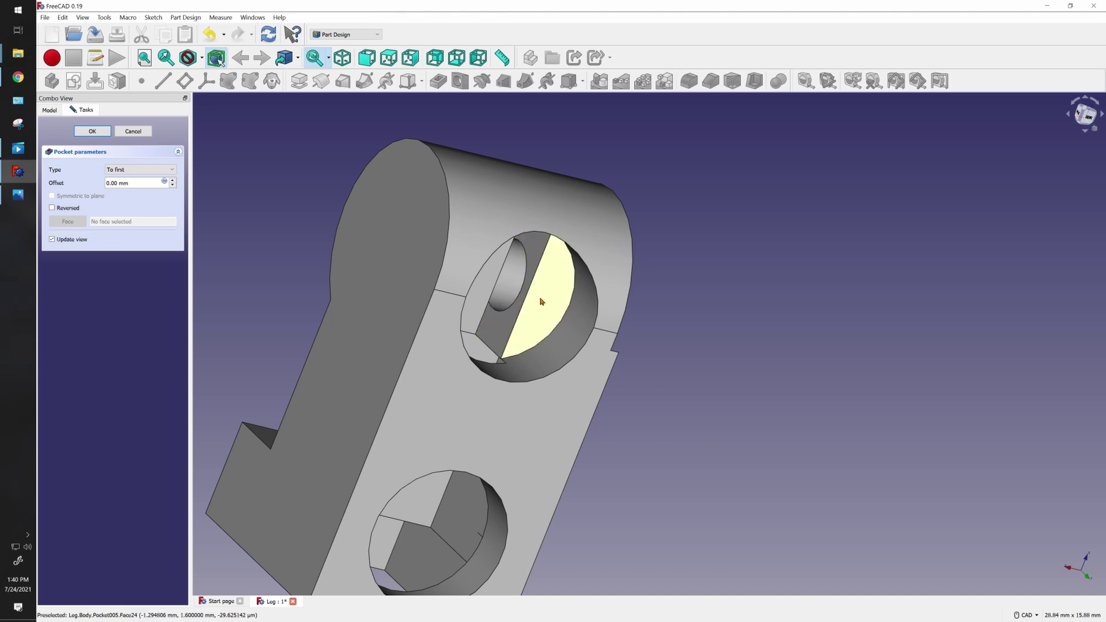
middle_click_drag(540, 301, 356, 318)
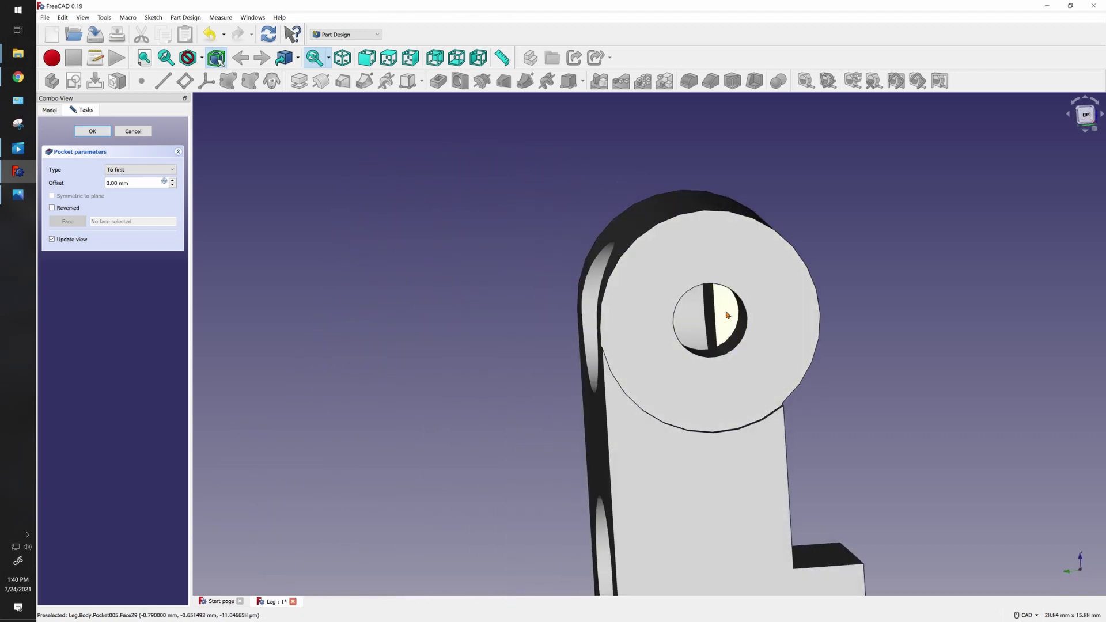
scroll(440, 327, "down", 3)
middle_click_drag(442, 328, 570, 317)
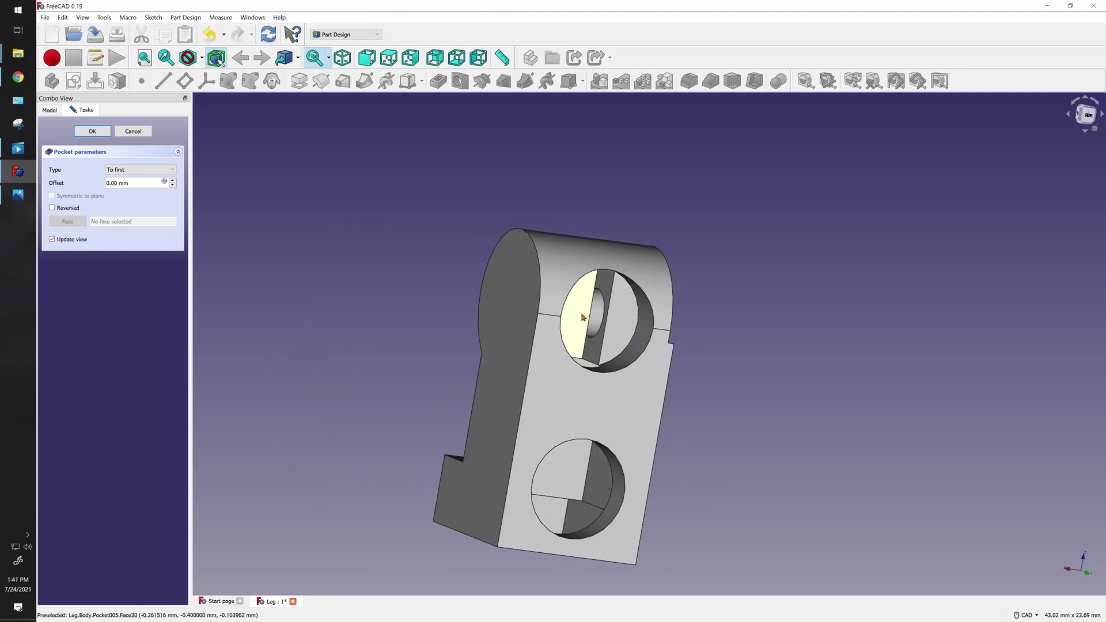
key("Escape")
- Edit Pocket004 and enter a deeper length for the cut
right_click(91, 252)
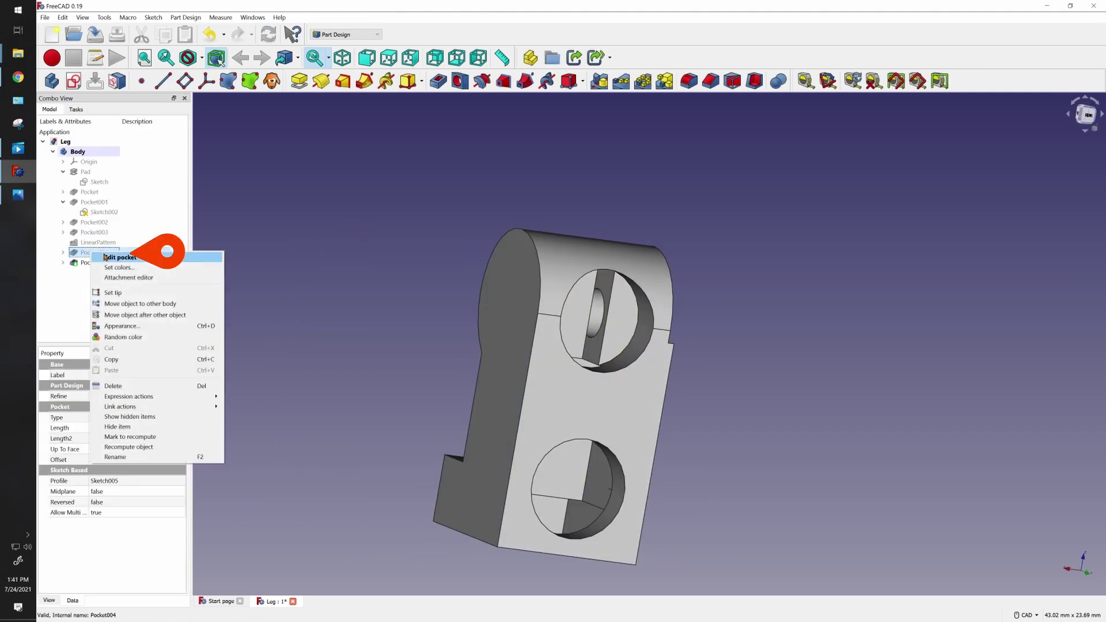
left_click(106, 258)
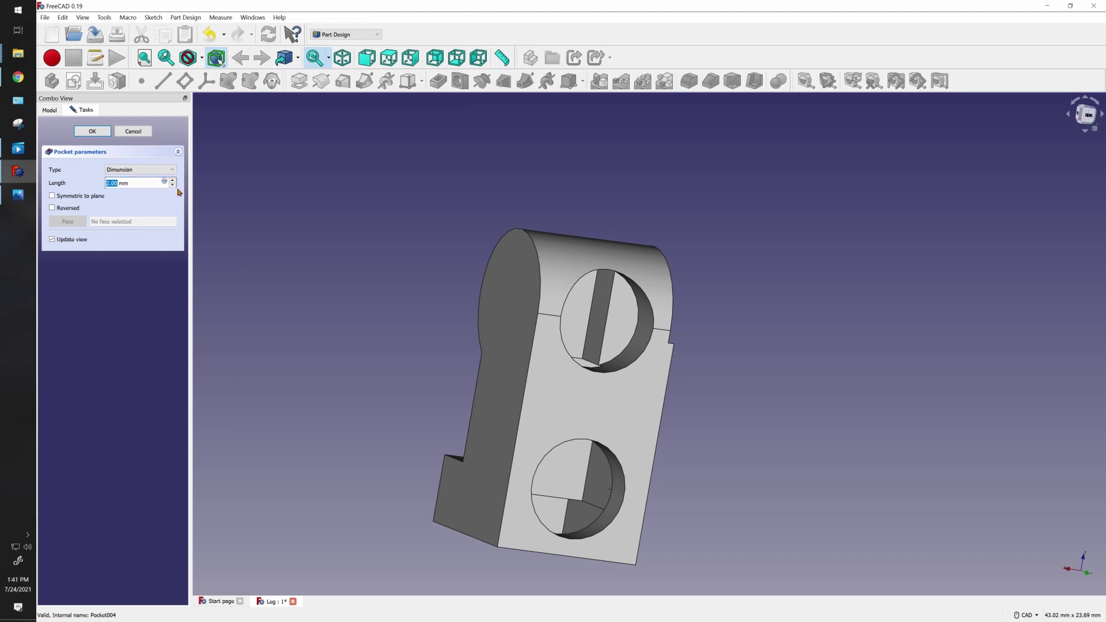
type("3")
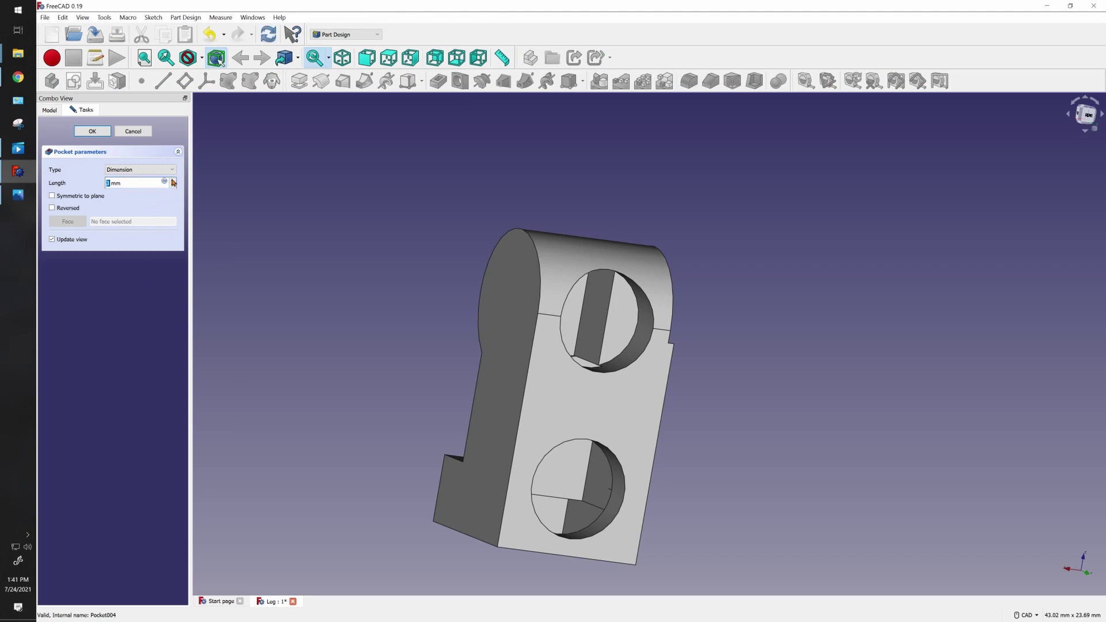
scroll(173, 182, "up", 1)
middle_click_drag(331, 332, 196, 203)
left_click(92, 132)
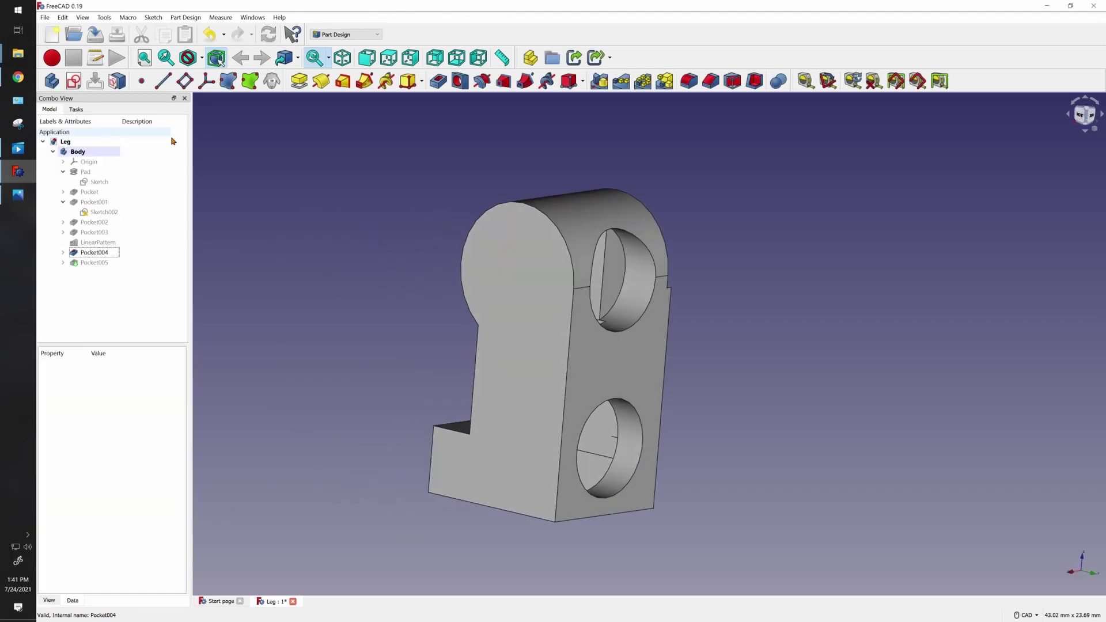
scroll(233, 289, "up", 3)
- Reopen Pocket004 and confirm its length at 3.60 mm
left_click(93, 262)
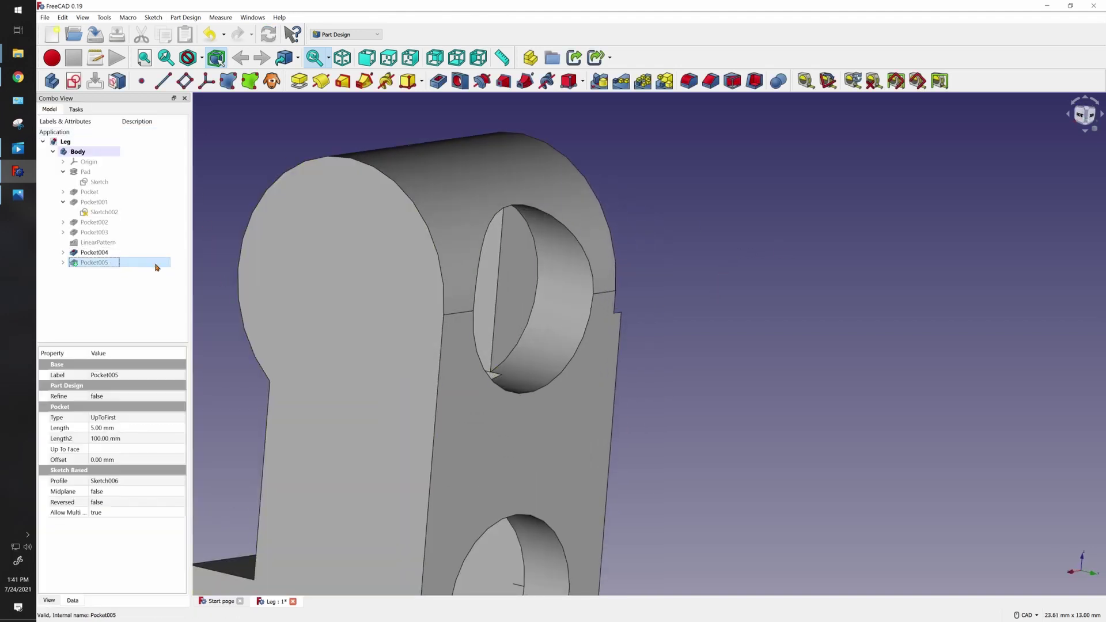
scroll(714, 331, "down", 2)
scroll(714, 332, "down", 1)
middle_click_drag(714, 332, 611, 385)
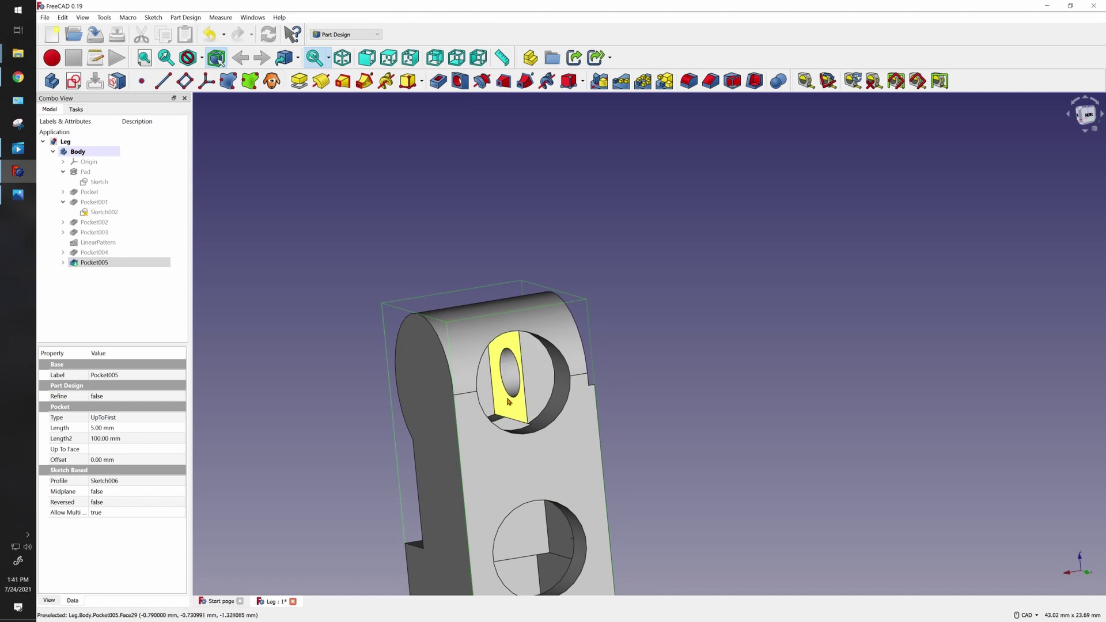
left_click(93, 264)
double_click(128, 252)
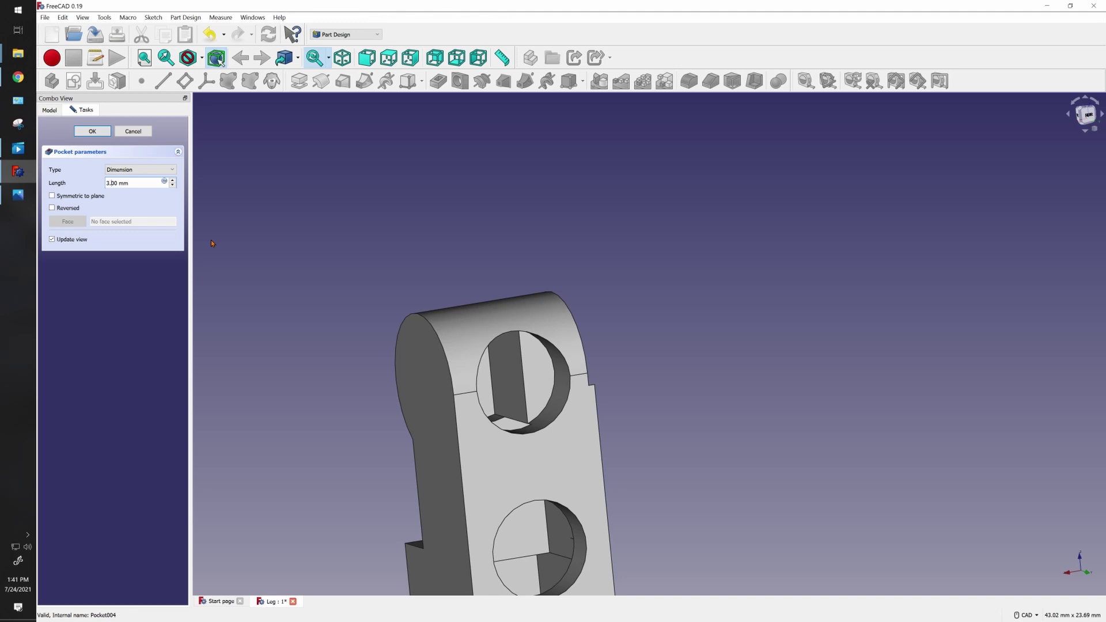
key("Return")
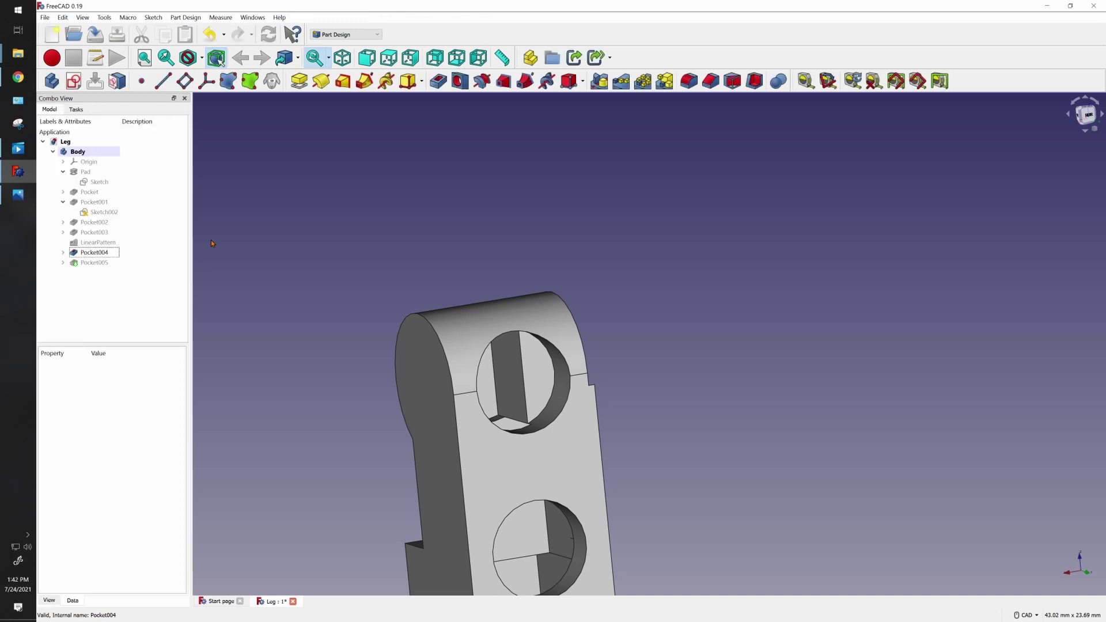
- Unhide Pocket005 to reveal the small hole, then switch to the Front view
left_click(97, 262)
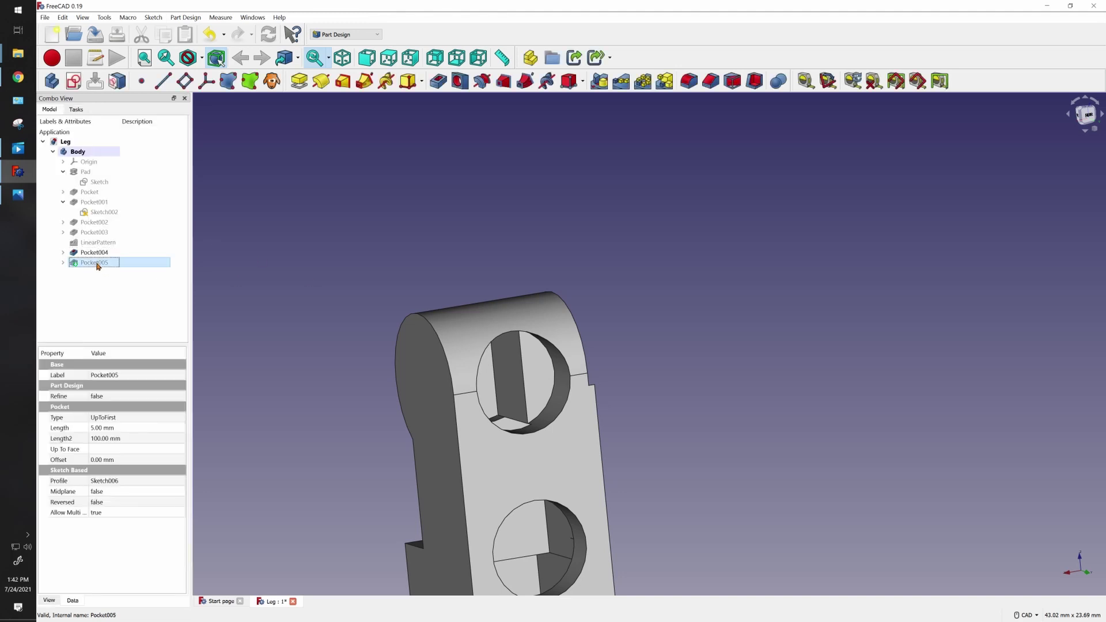
key("space")
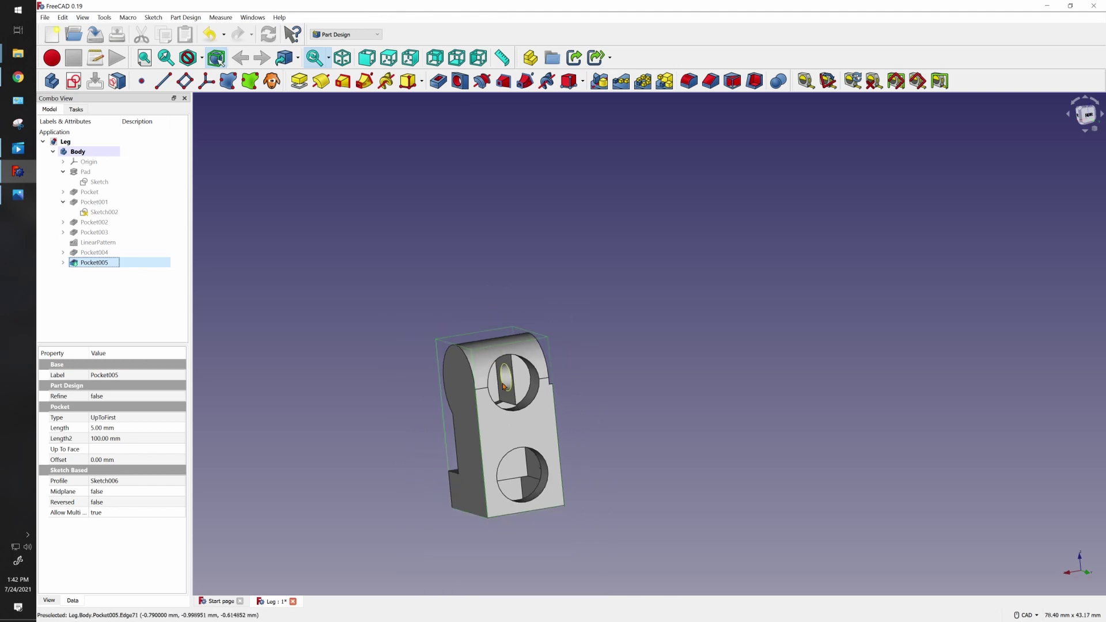
scroll(679, 420, "up", 3)
middle_click_drag(690, 421, 673, 332)
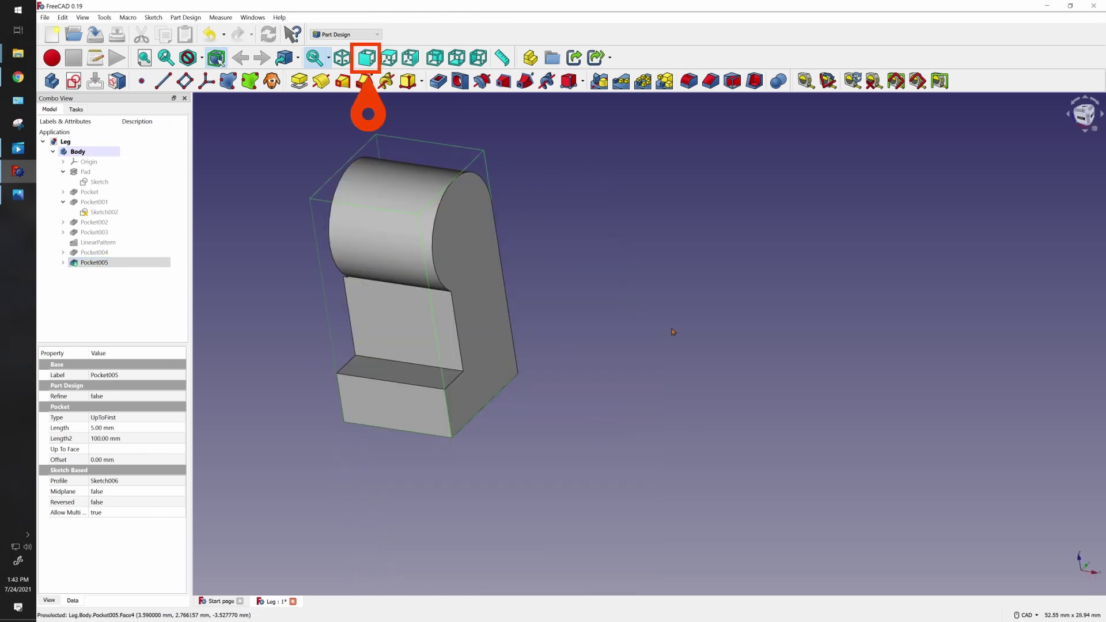
key("1")
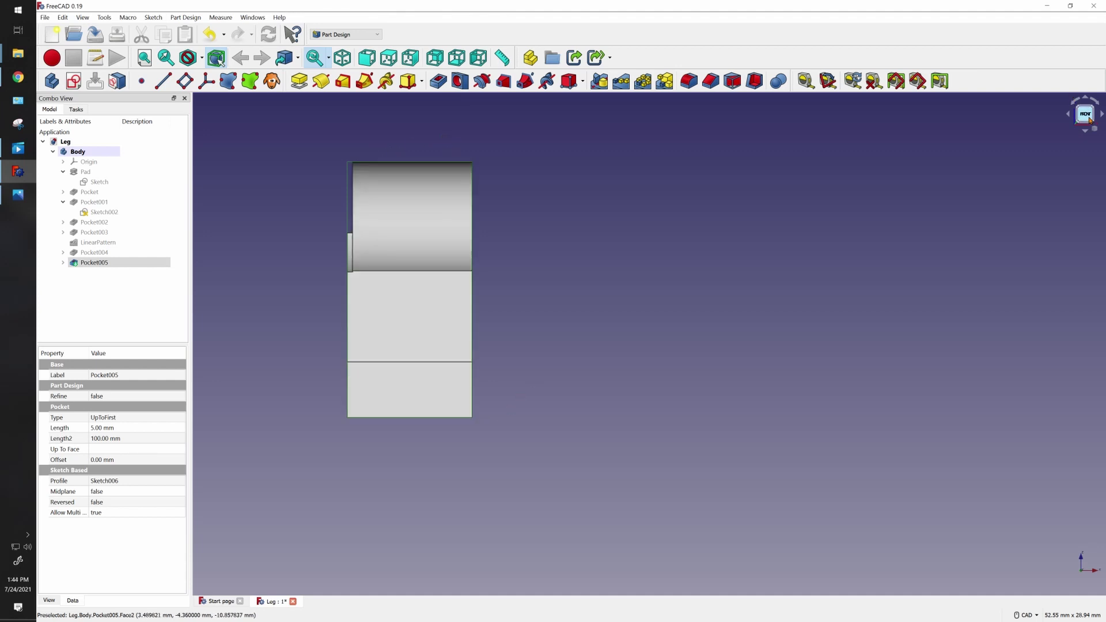
- Start Sketch007, add the part's bottom edge as external geometry and enable section view
left_click(74, 81)
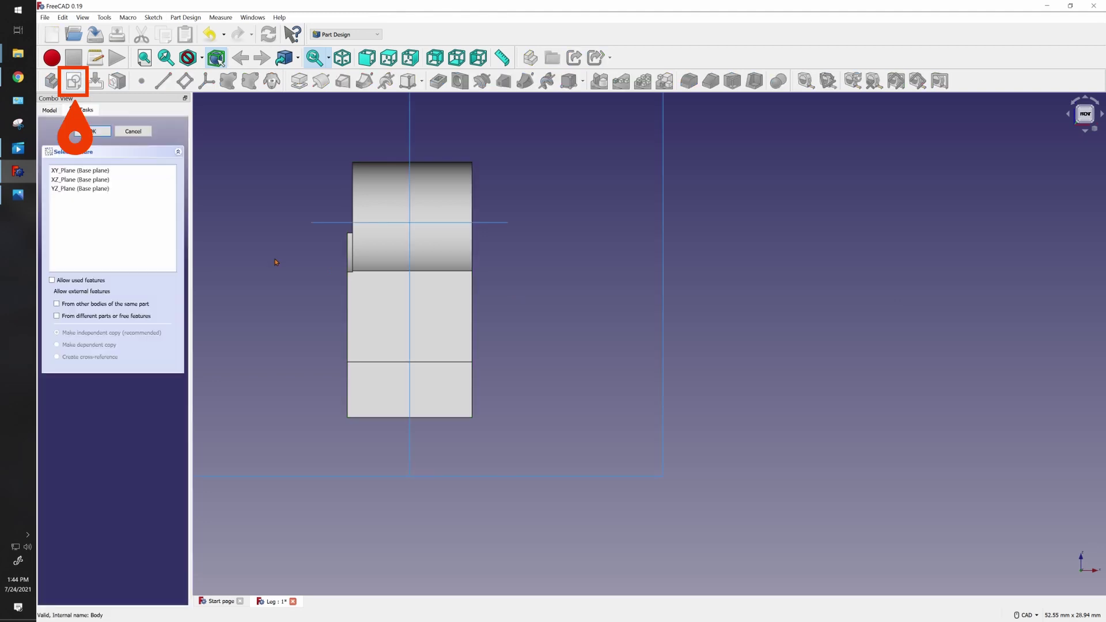
left_click(567, 424)
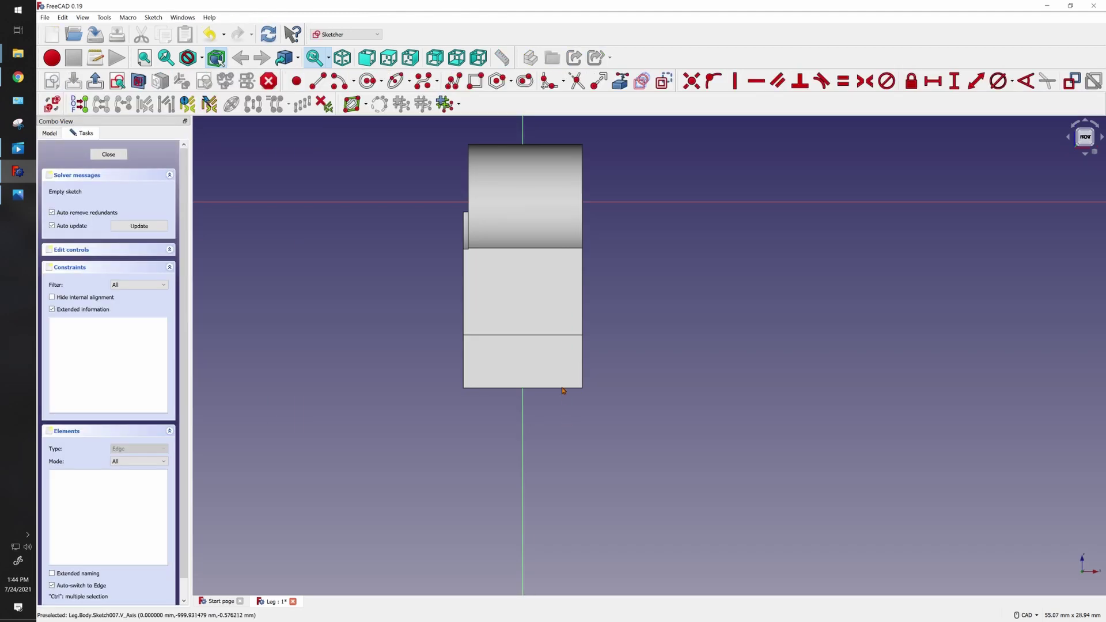
left_click(619, 81)
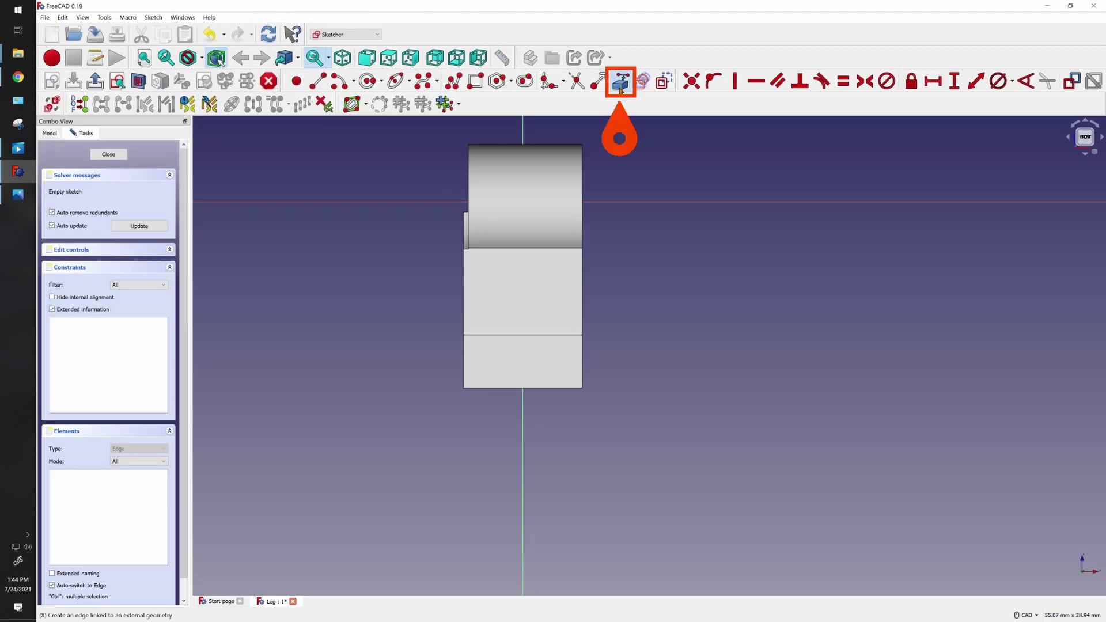
left_click(569, 389)
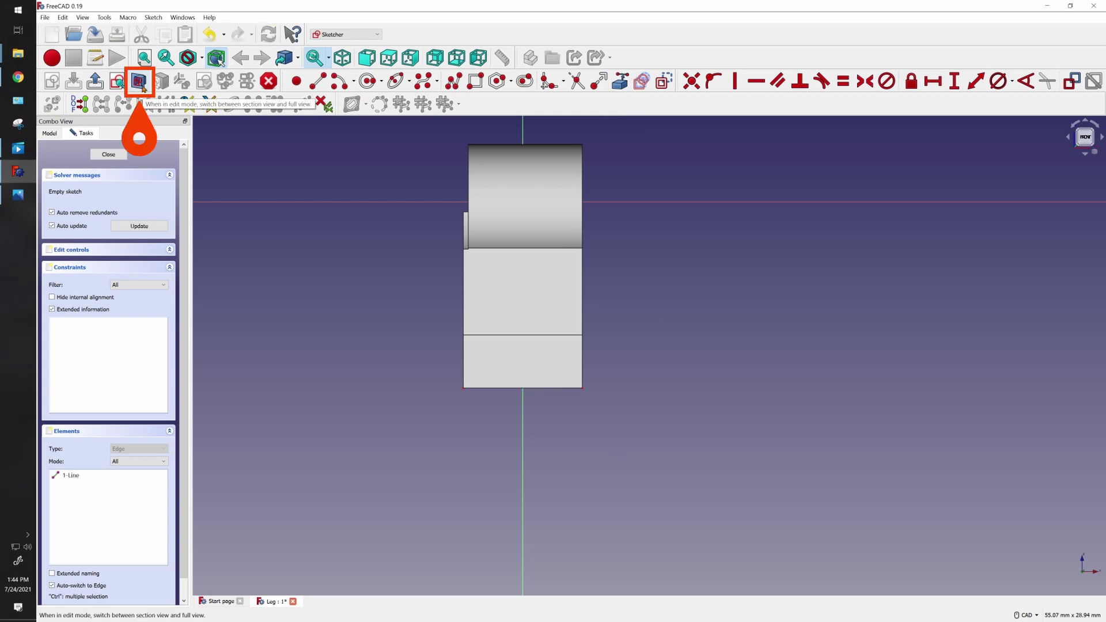
left_click(139, 82)
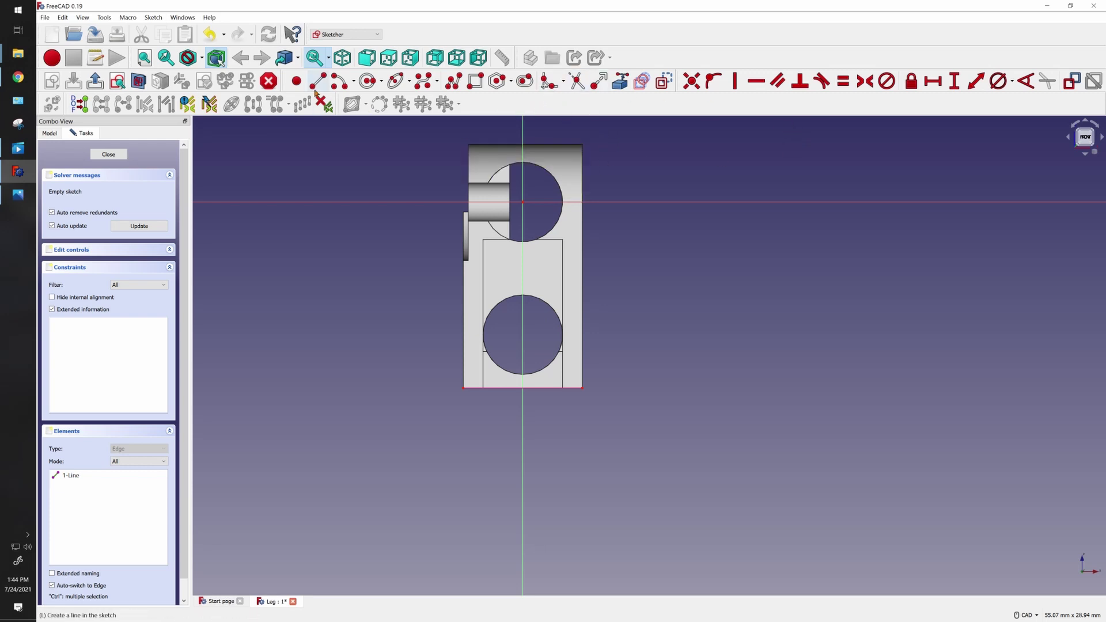
- Draw a closed polyline profile with a slanted left edge along the part's right side
left_click(457, 87)
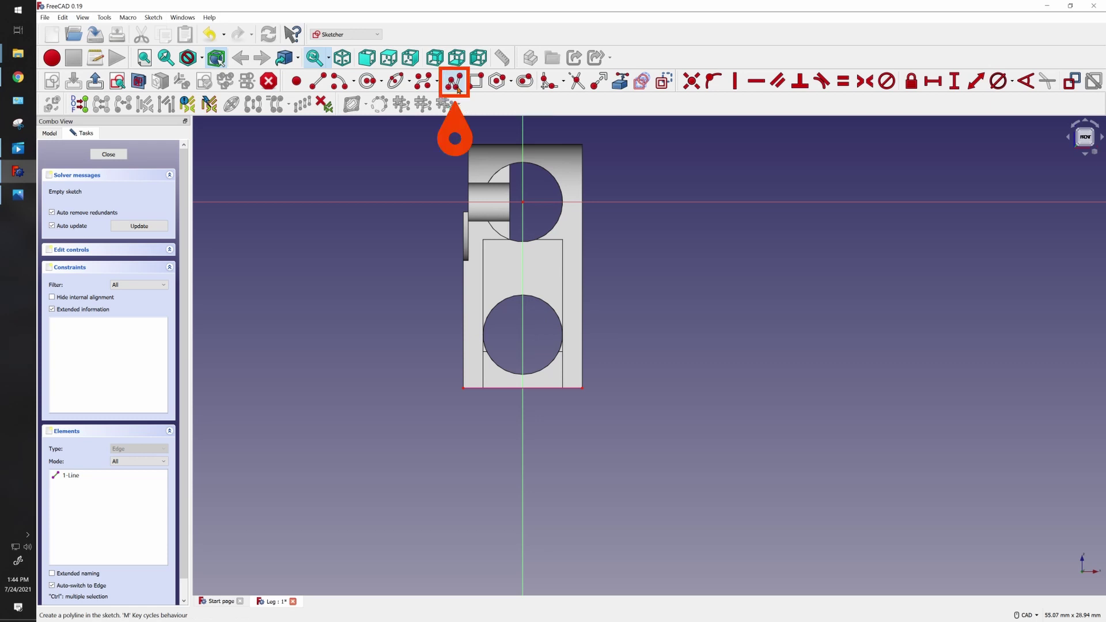
left_click(582, 388)
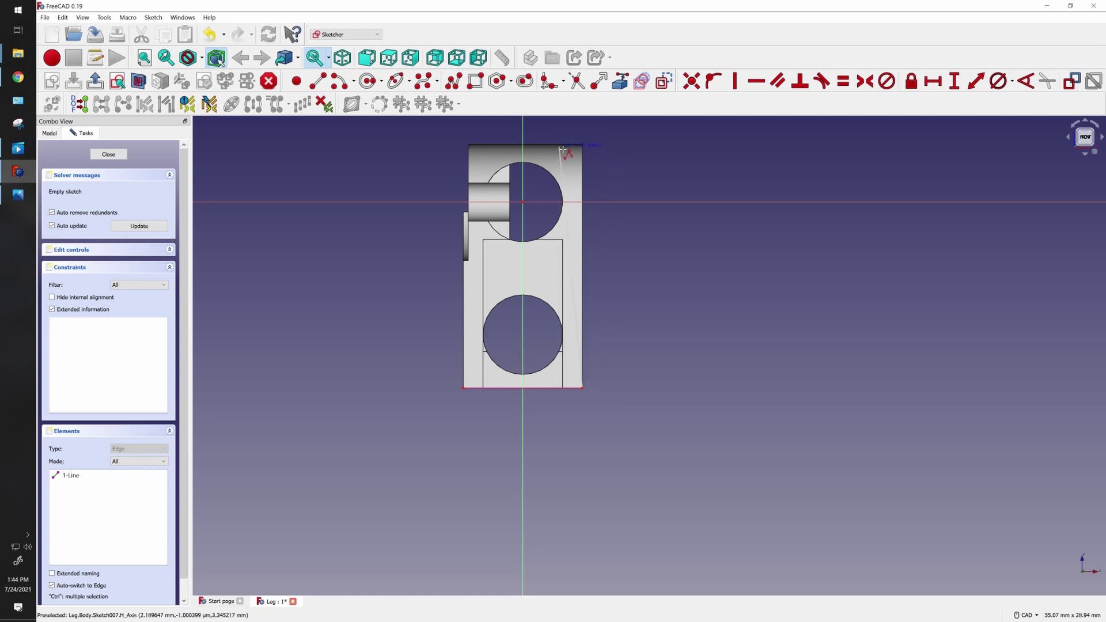
scroll(562, 143, "up", 1)
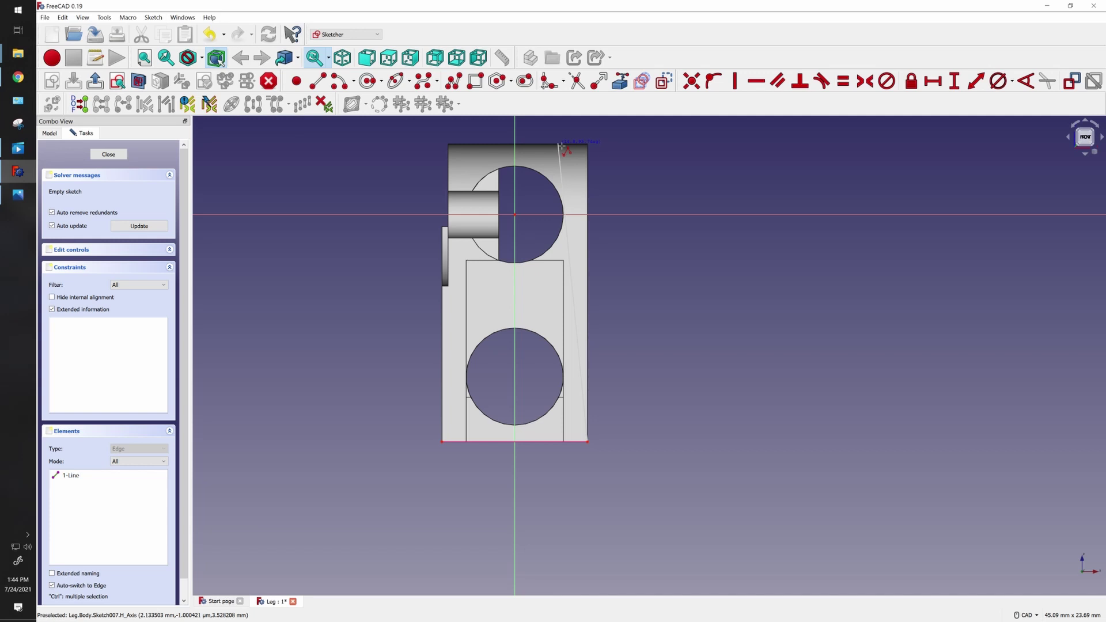
left_click(560, 142)
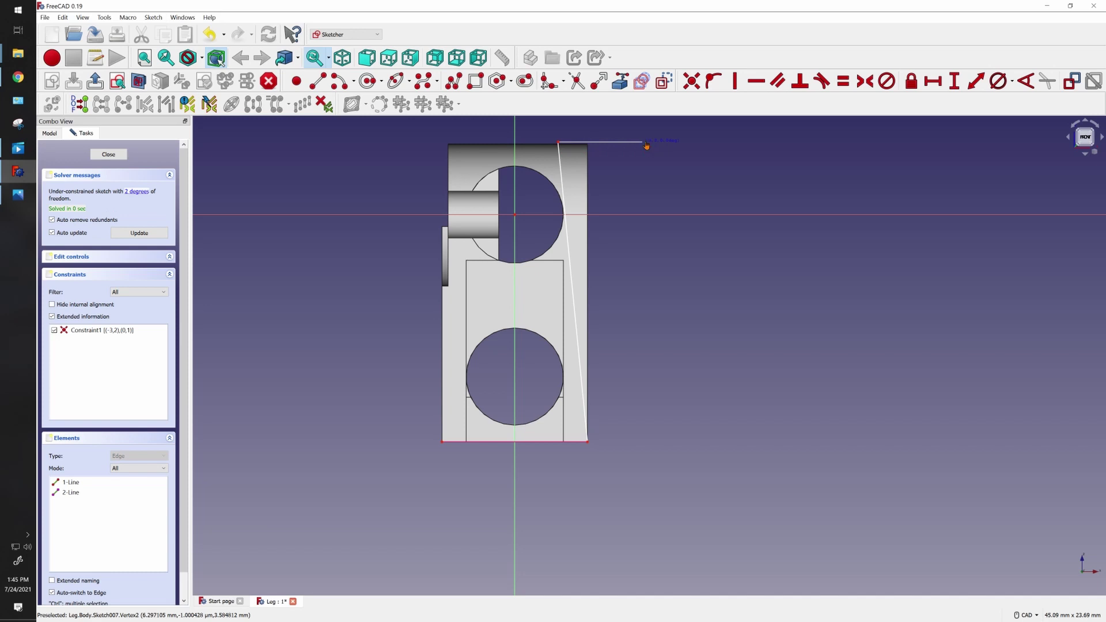
left_click(643, 143)
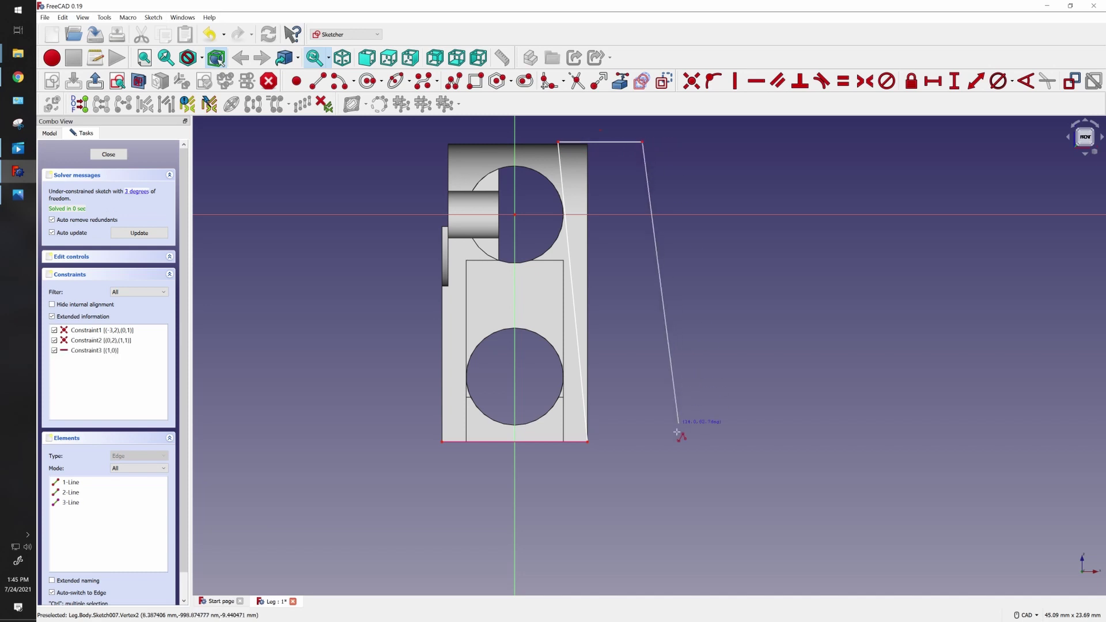
left_click(593, 446)
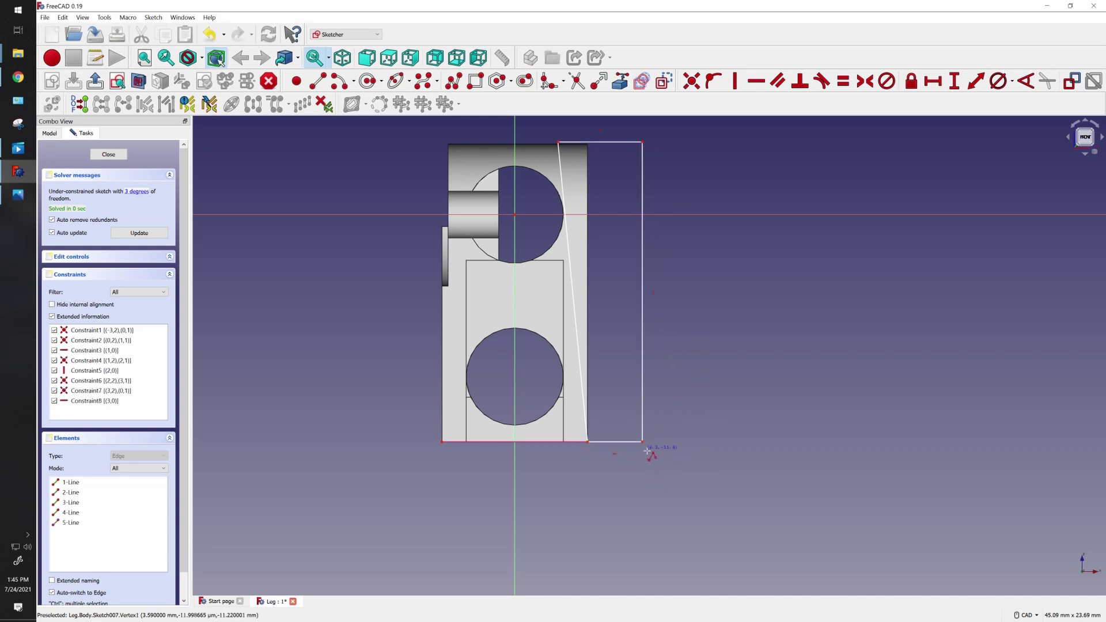
- Constrain the profile's right side to a 14.72 mm vertical height
left_click(957, 83)
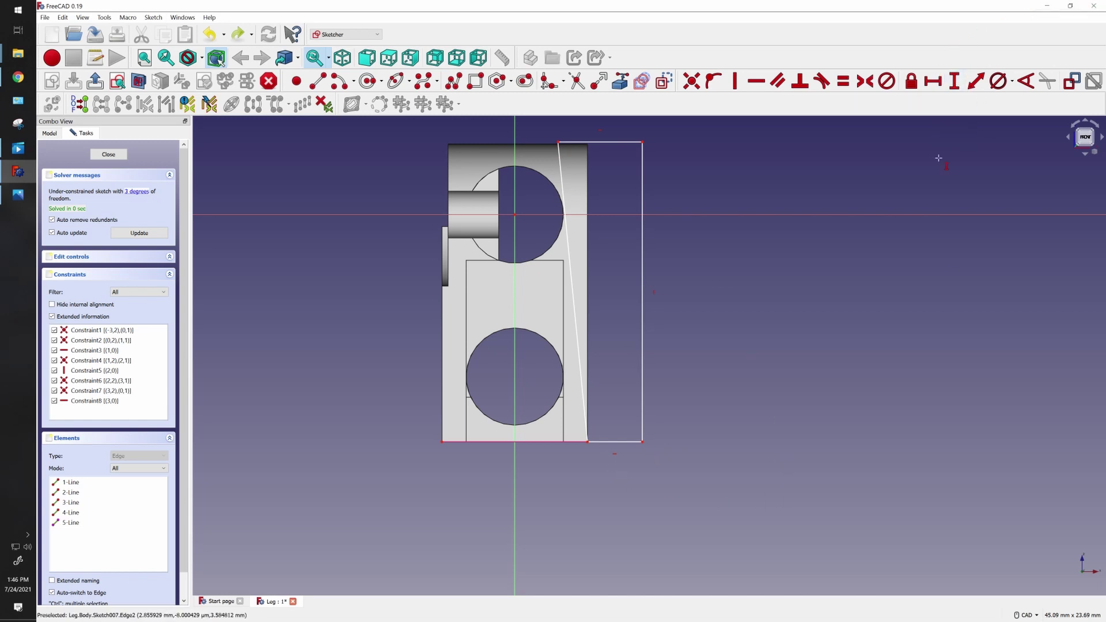
left_click(648, 145)
left_click(644, 443)
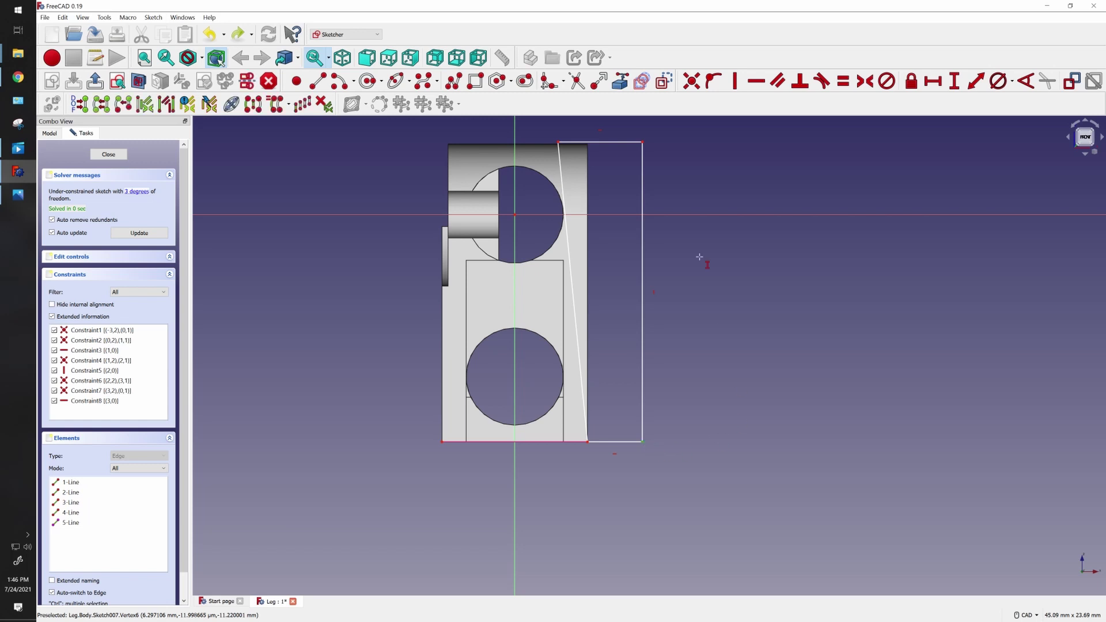
left_click(645, 144)
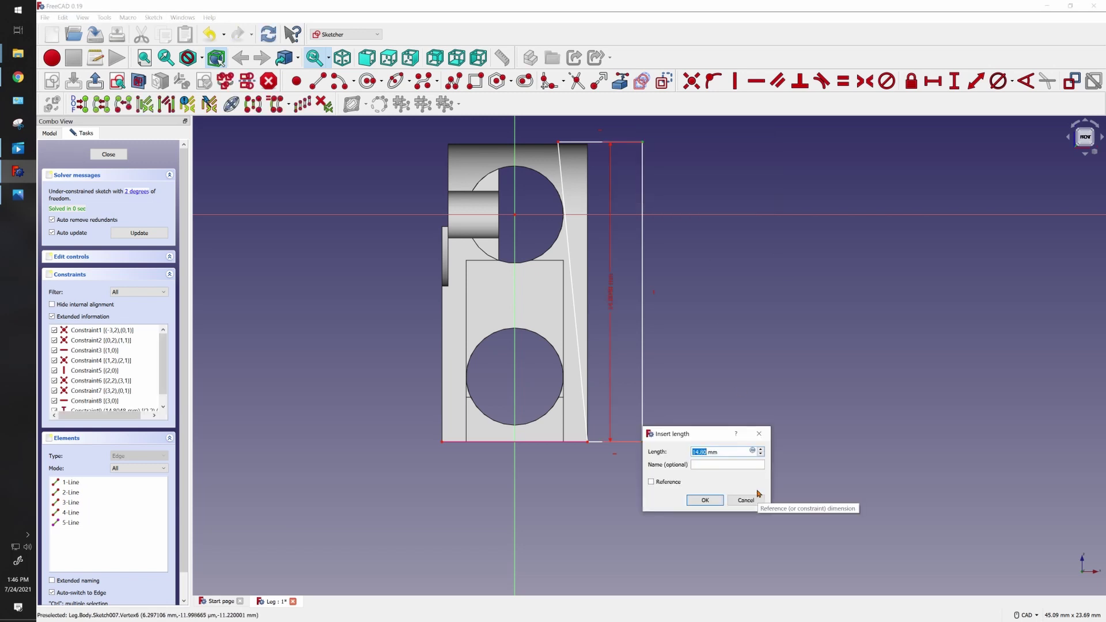
type("14.72")
key("Return")
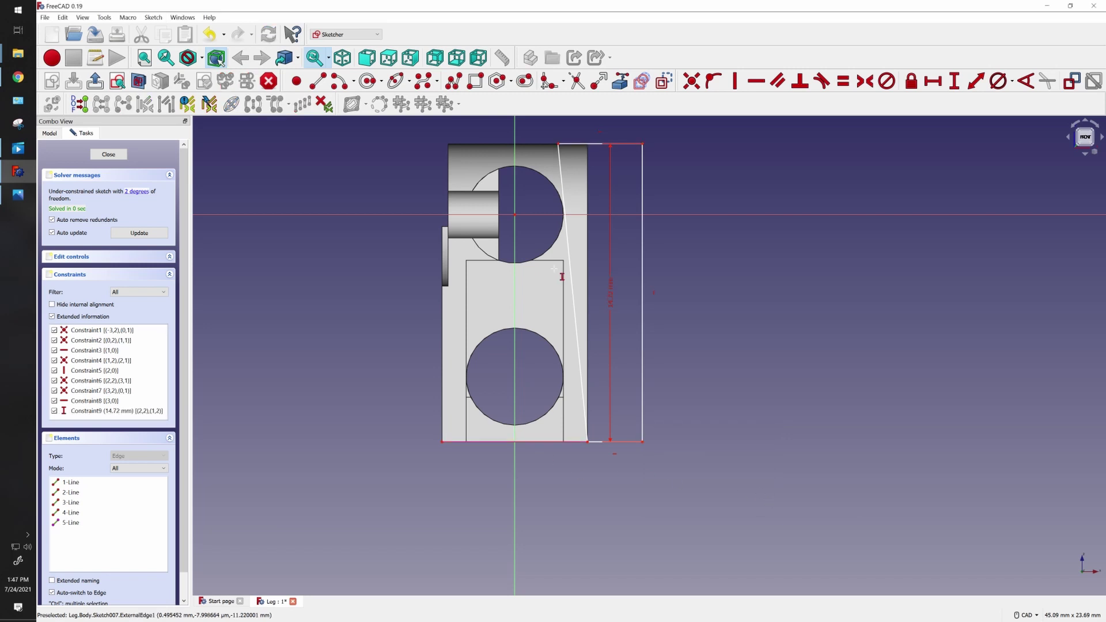
left_click_drag(622, 336, 714, 300)
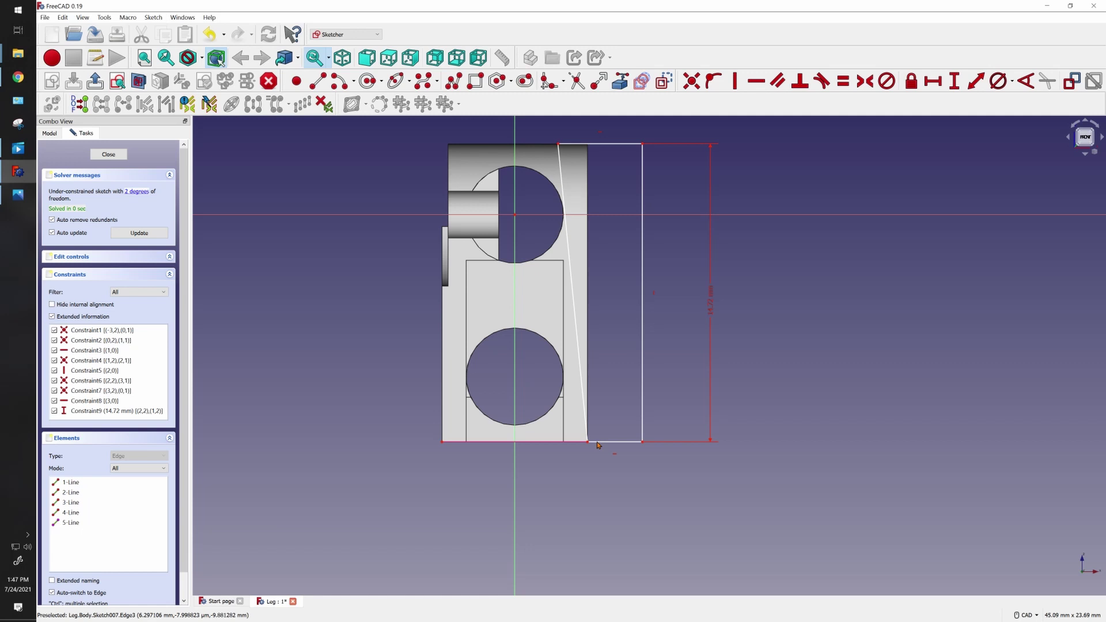
- Set a 0.48 mm horizontal offset at the slanted edge's bottom, entered as '7.18 mm - 6.70mm'
left_click(933, 81)
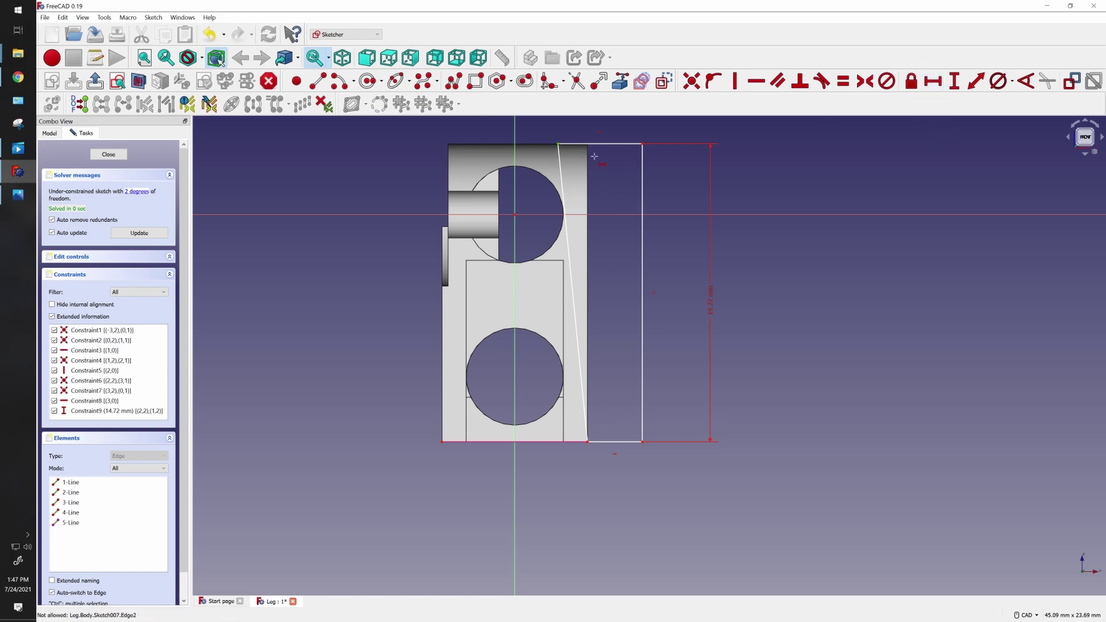
left_click(590, 444)
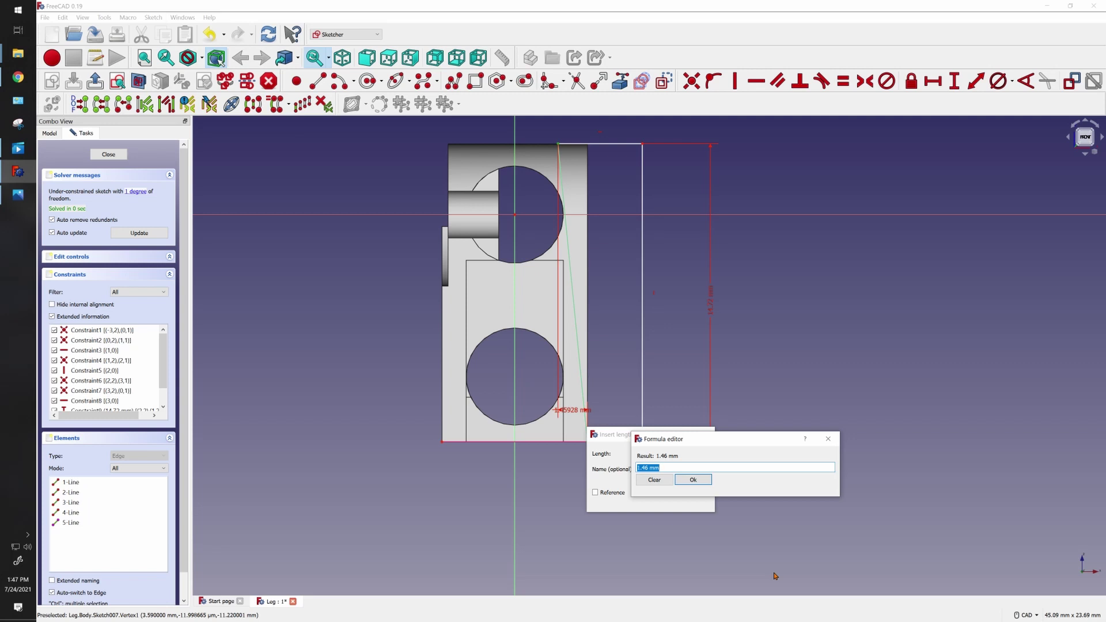
type("7.18 mm -")
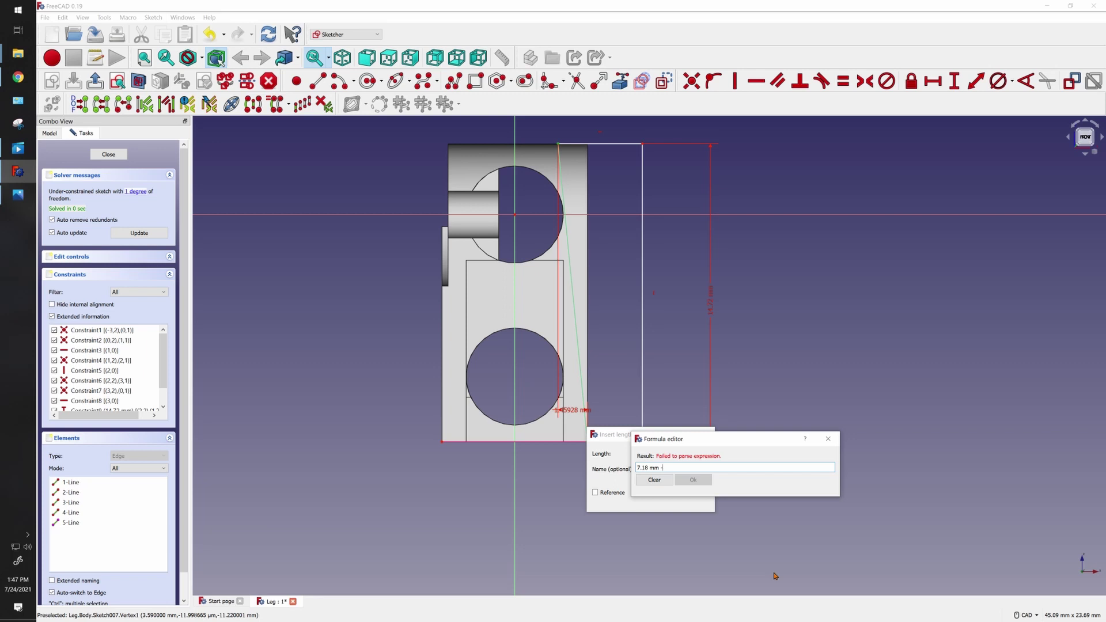
type(" 6.70mm")
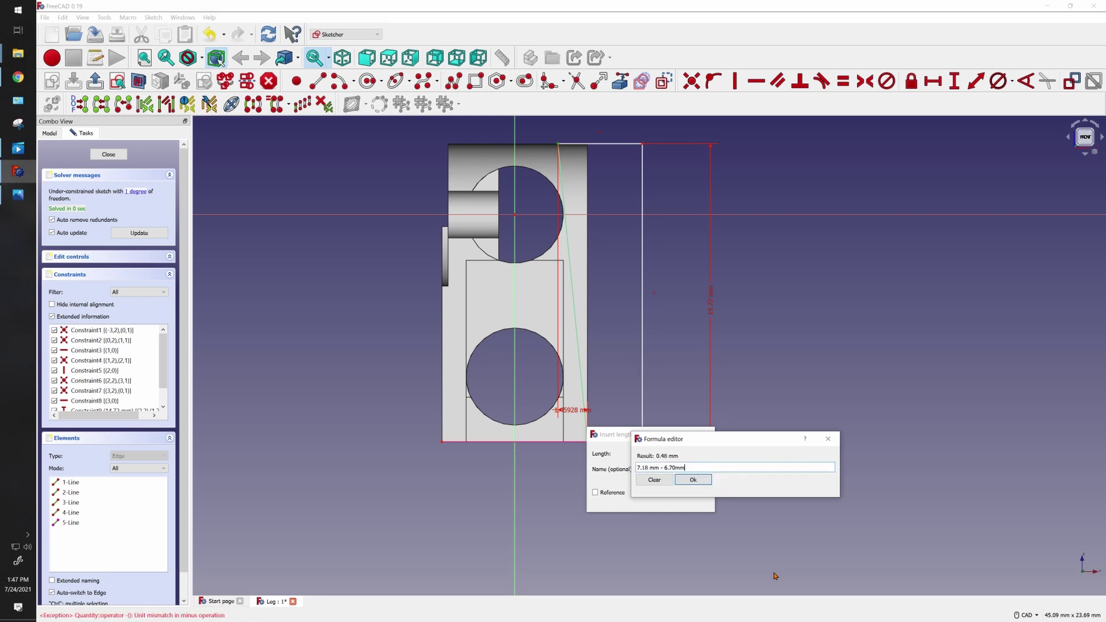
left_click(693, 480)
left_click(650, 501)
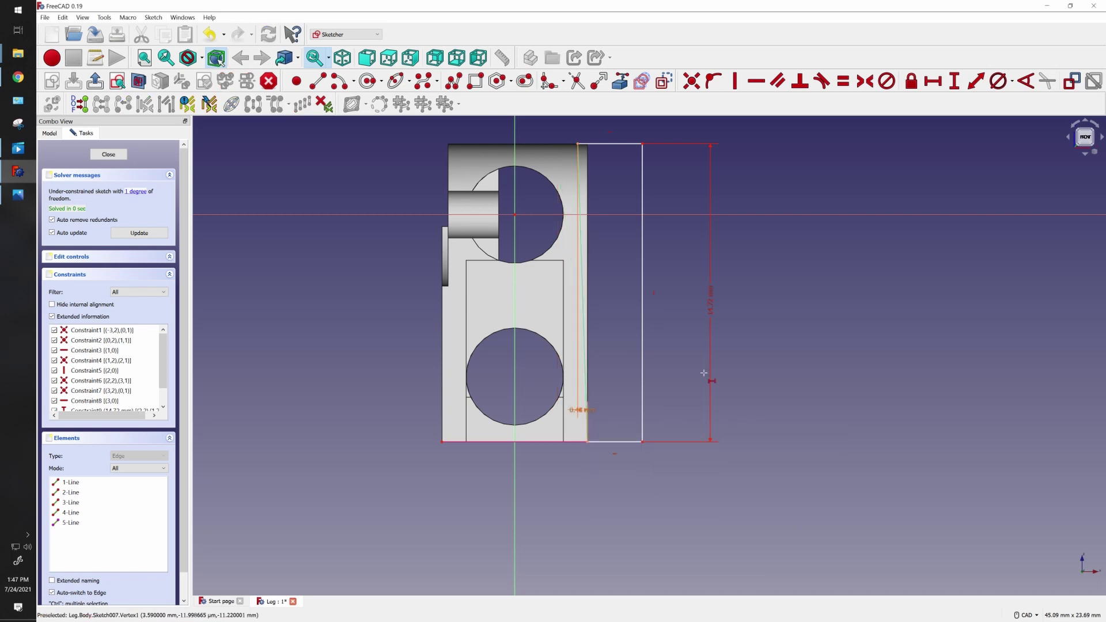
- Close Sketch007 and pocket its slanted profile 10 mm symmetric to the sketch plane
left_click(109, 154)
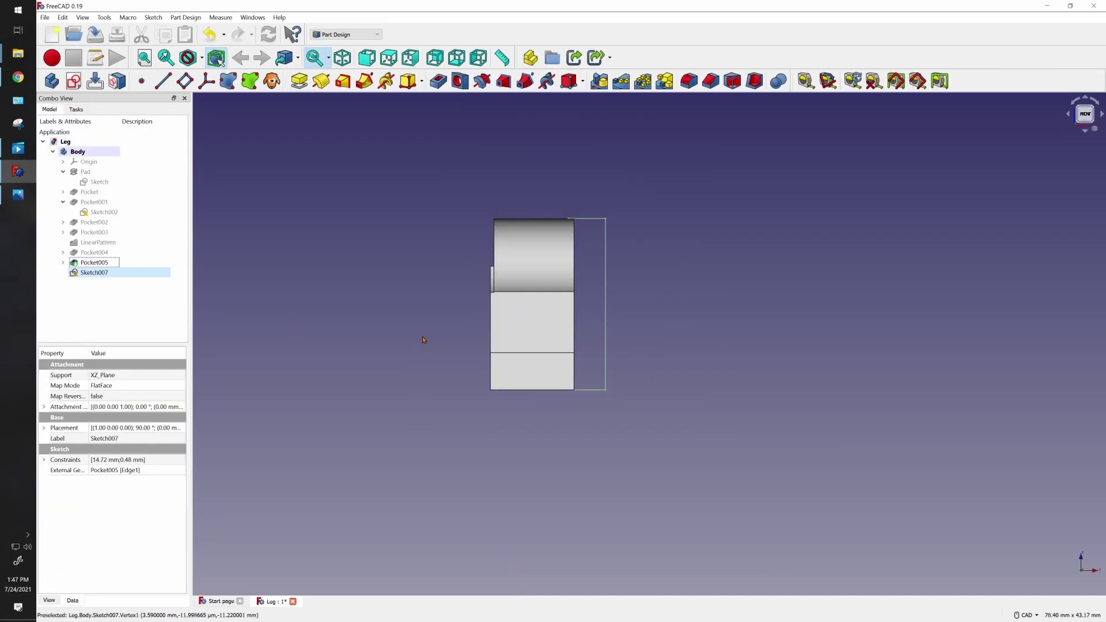
left_click(464, 85)
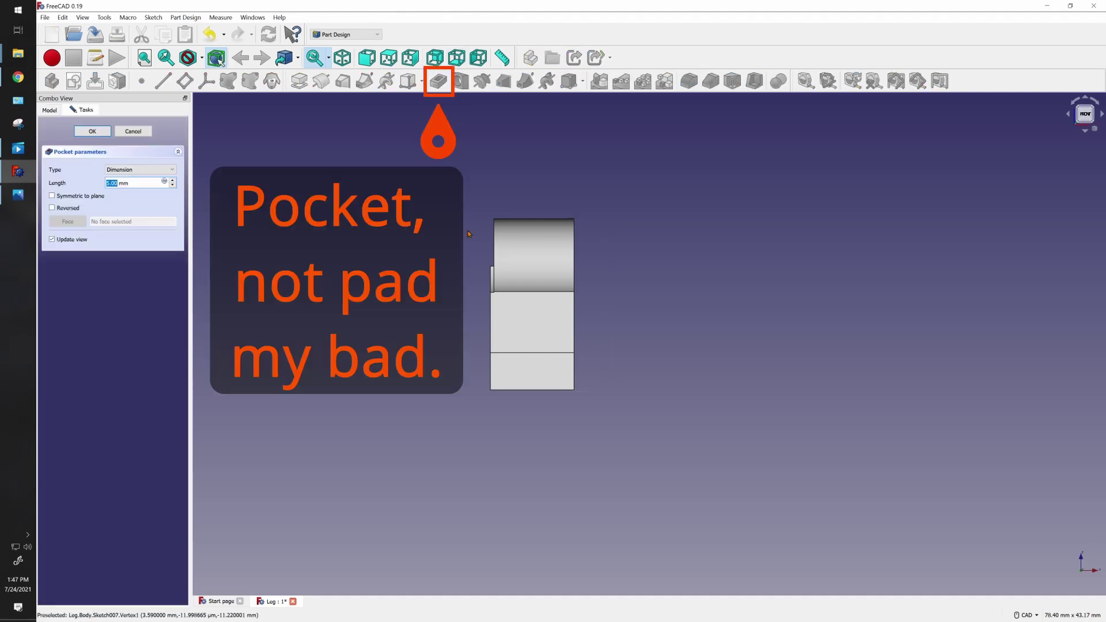
middle_click_drag(758, 340, 535, 377)
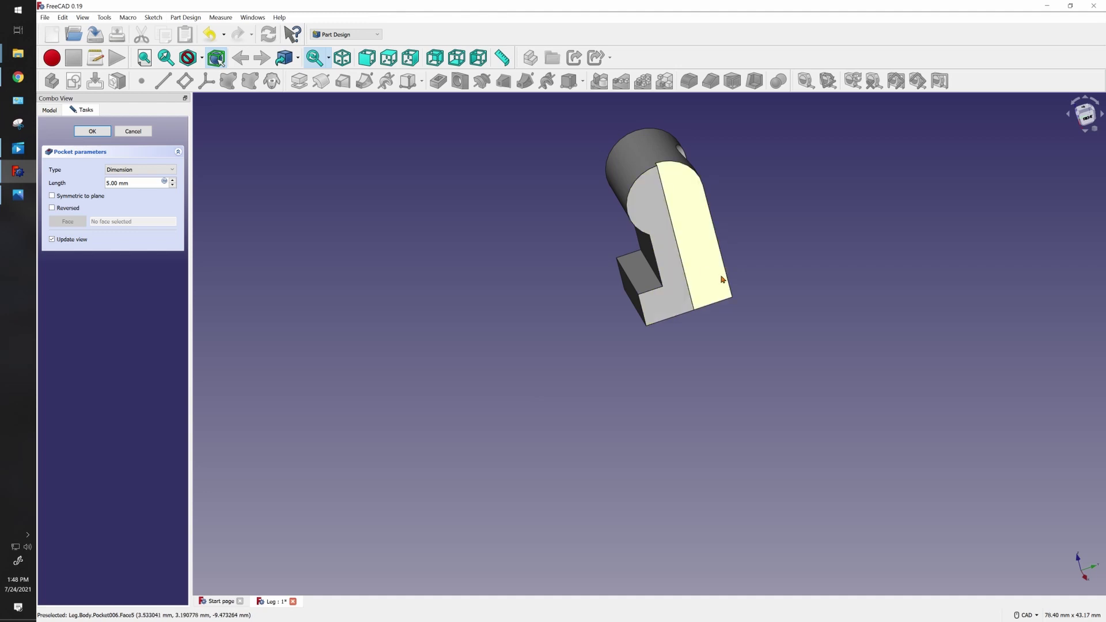
left_click(53, 195)
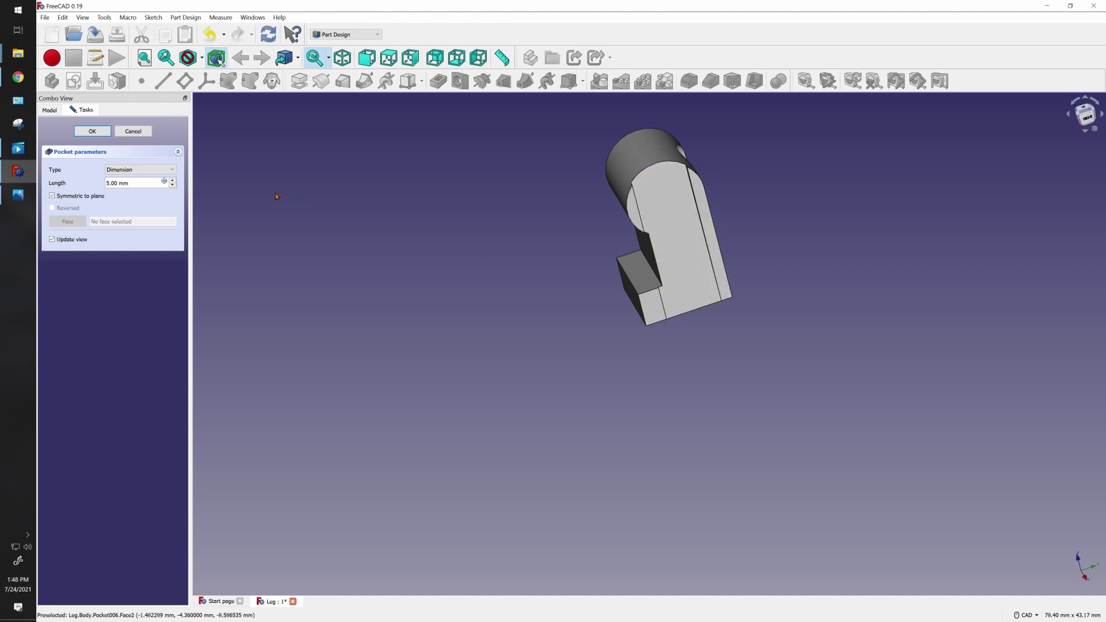
left_click(172, 181)
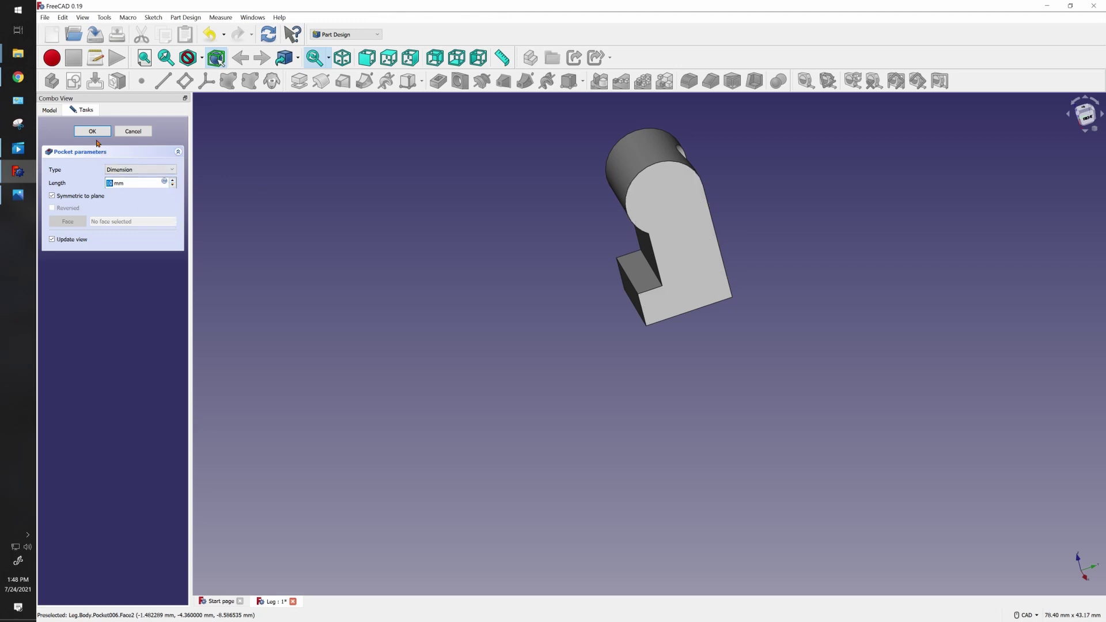
left_click(199, 249)
key("Return")
scroll(583, 388, "down", 3)
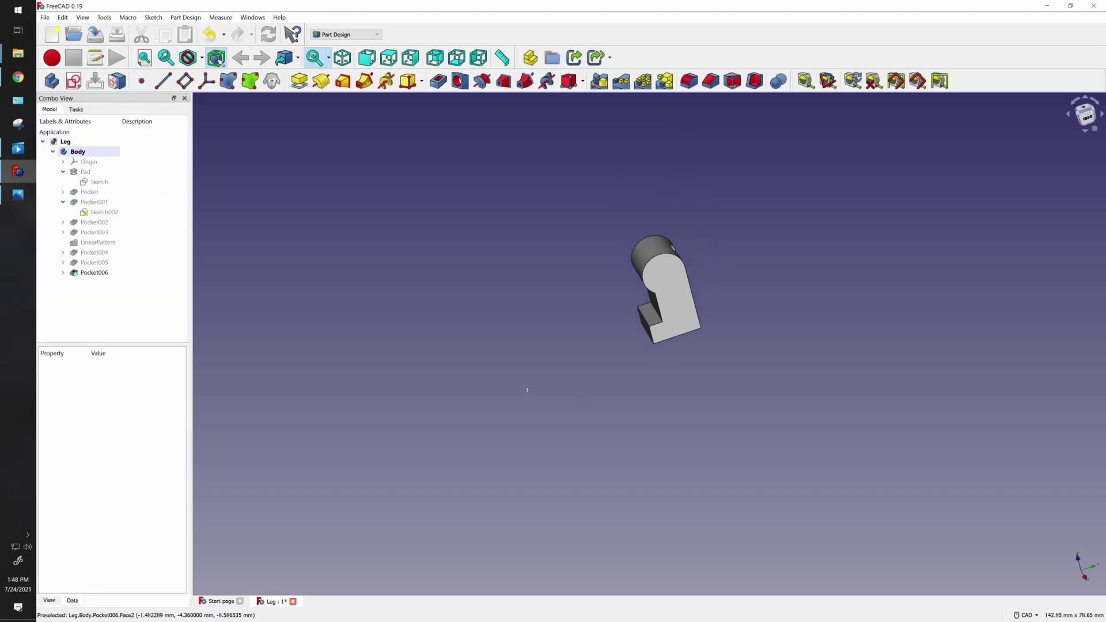
middle_click_drag(526, 388, 501, 444)
key("1")
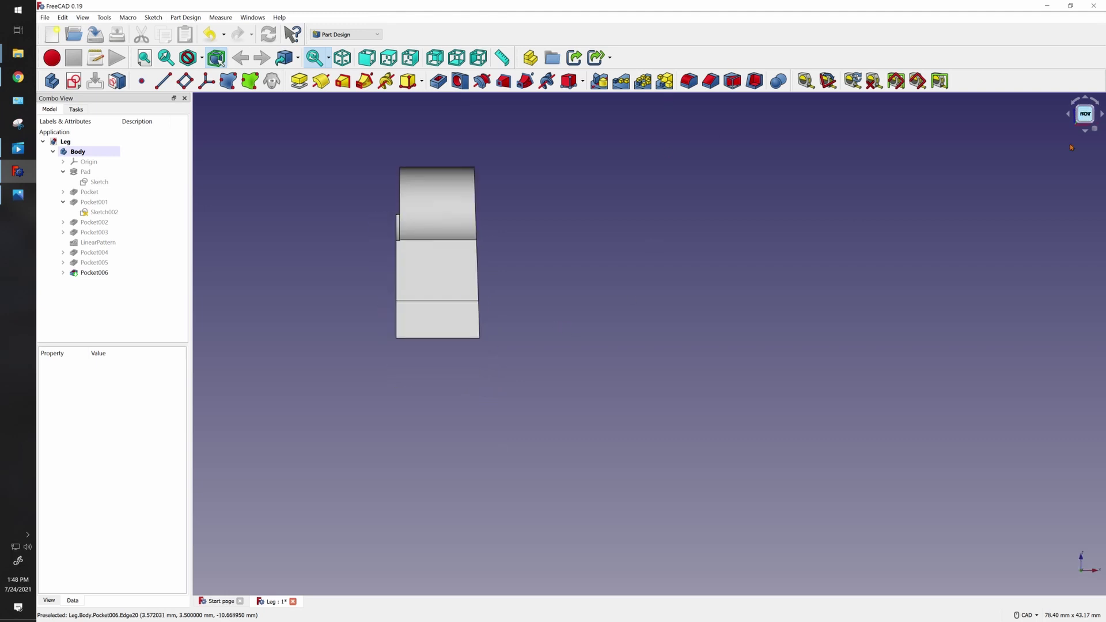